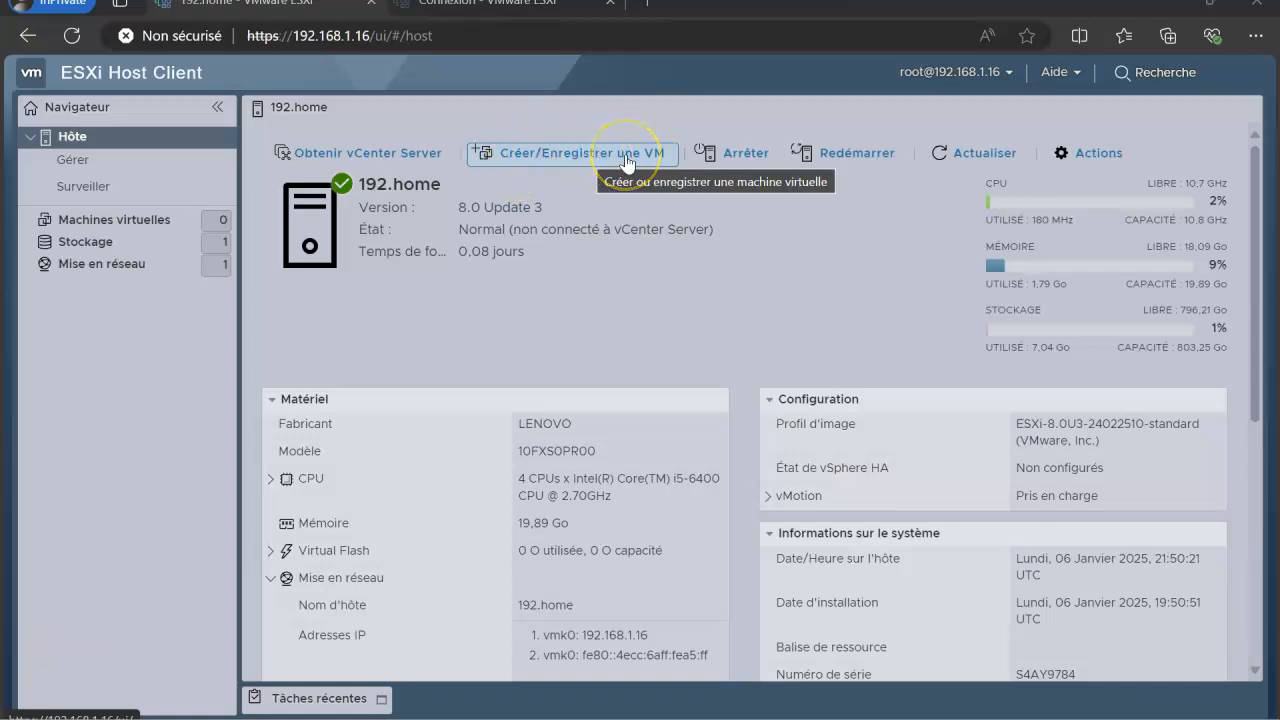
# Step: Start a new virtual machine on the host using the creation type "Créer une machine virtuelle"
pyautogui.click(627, 160)
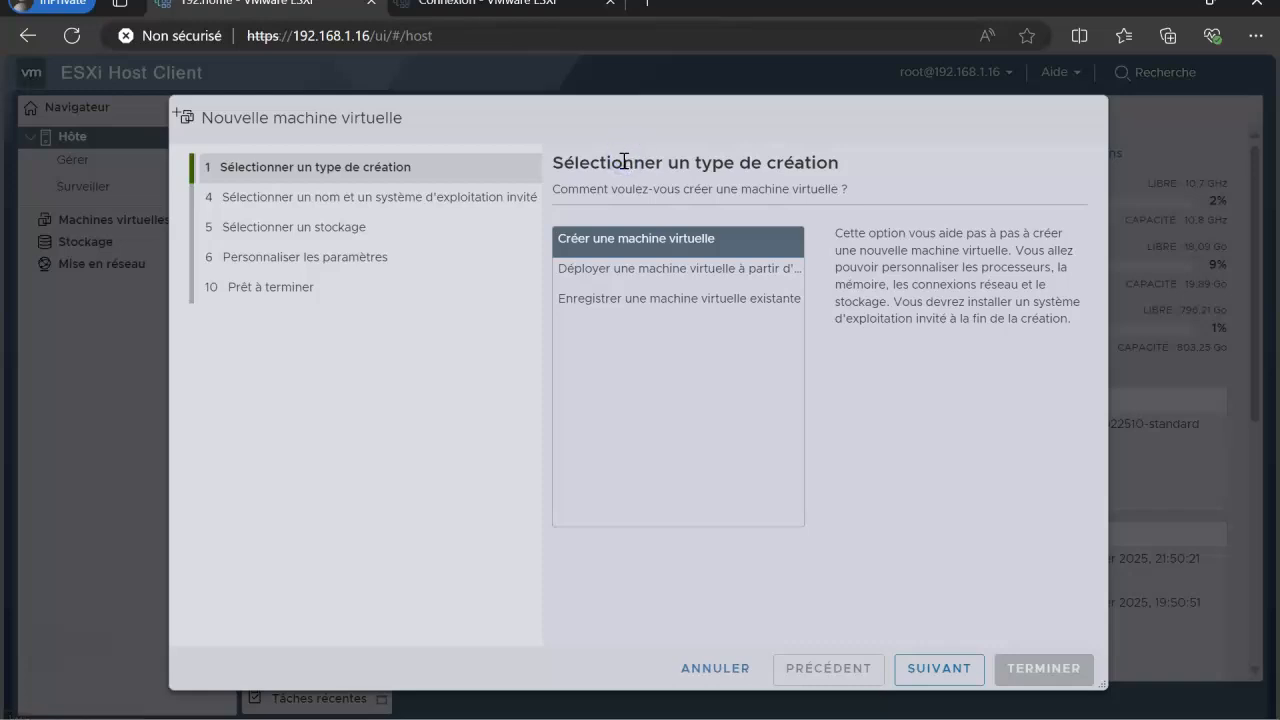
pyautogui.click(674, 305)
pyautogui.click(660, 296)
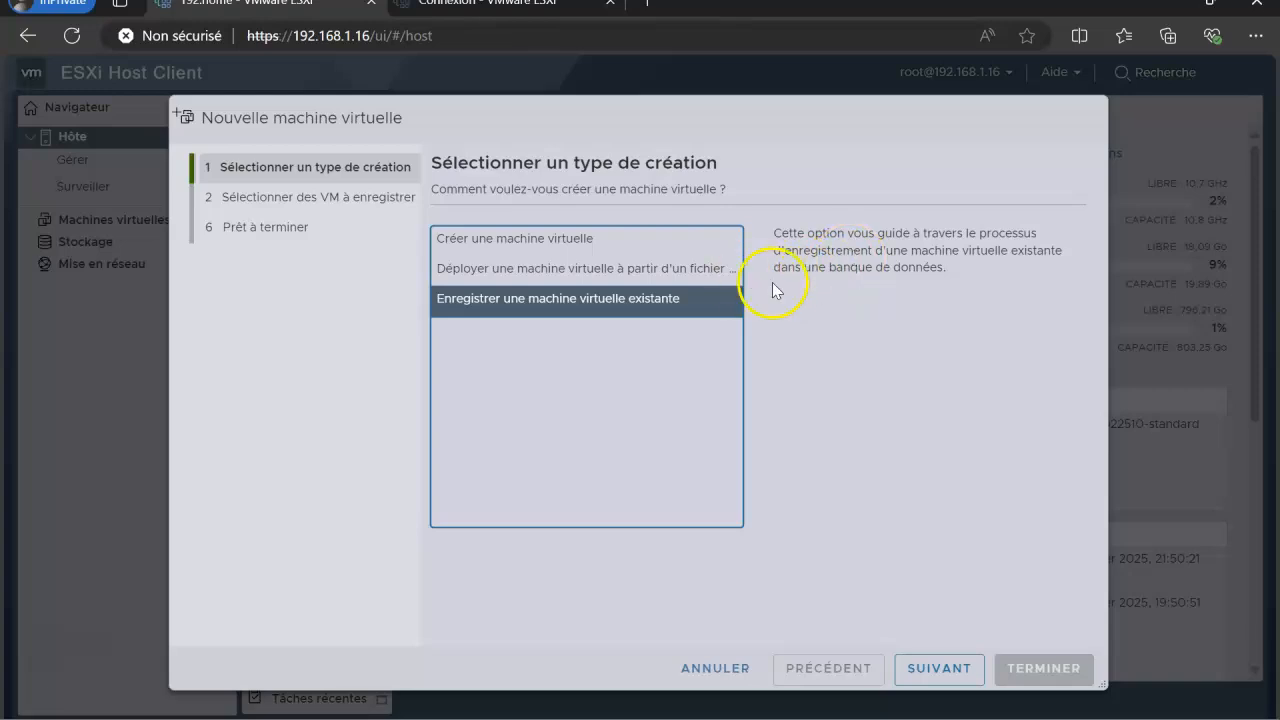
pyautogui.click(562, 269)
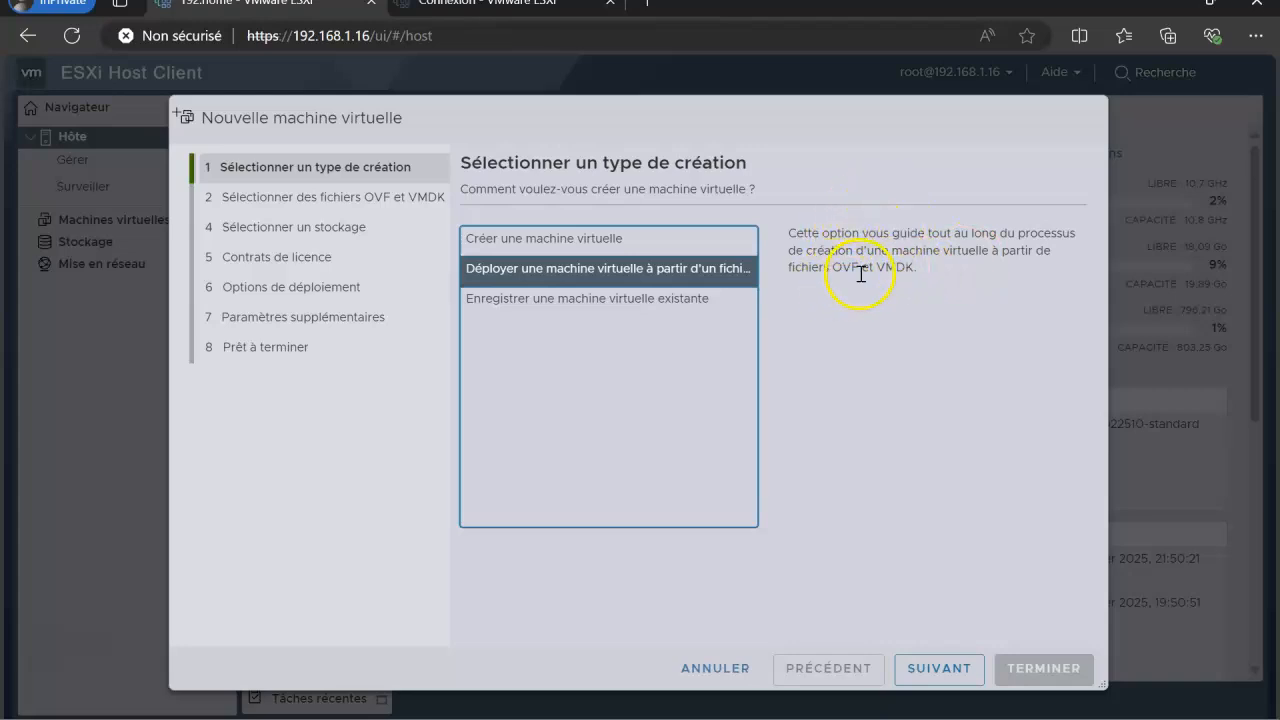
pyautogui.click(617, 242)
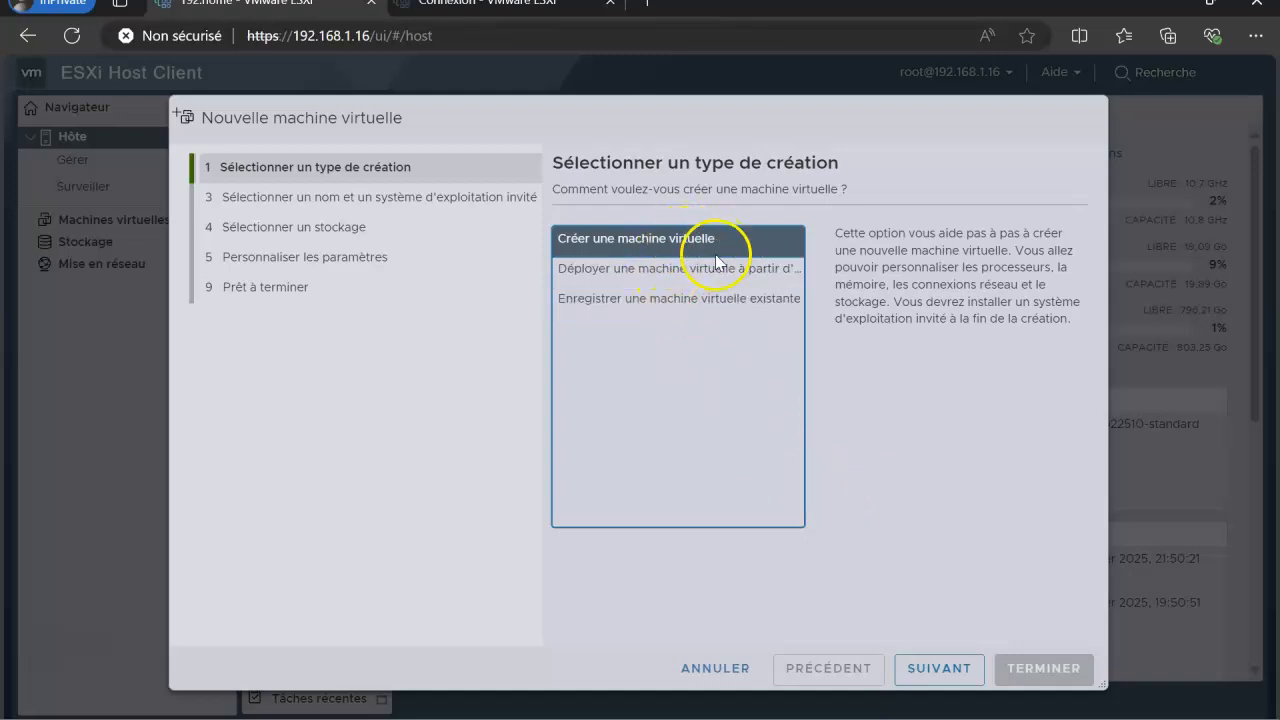
pyautogui.click(940, 667)
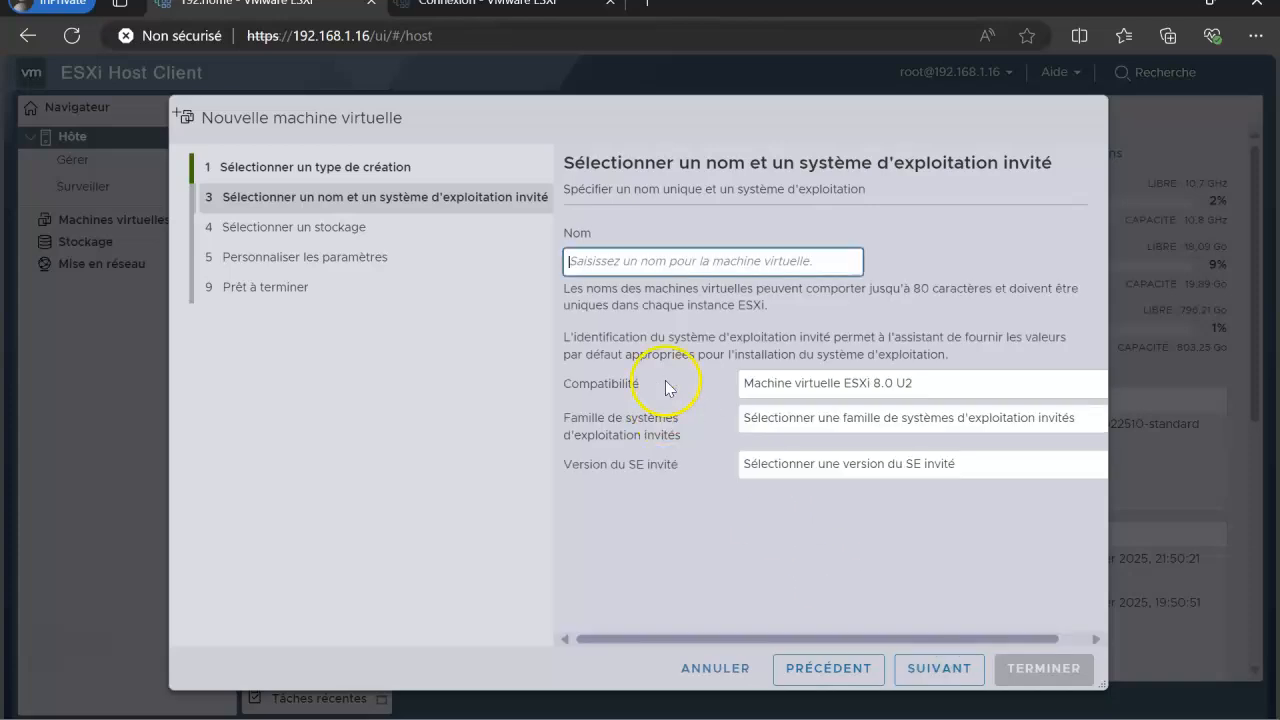
# Step: Name the virtual machine "debian 12" and keep its compatibility at "Machine virtuelle ESXi 8.0 U2"
pyautogui.click(668, 266)
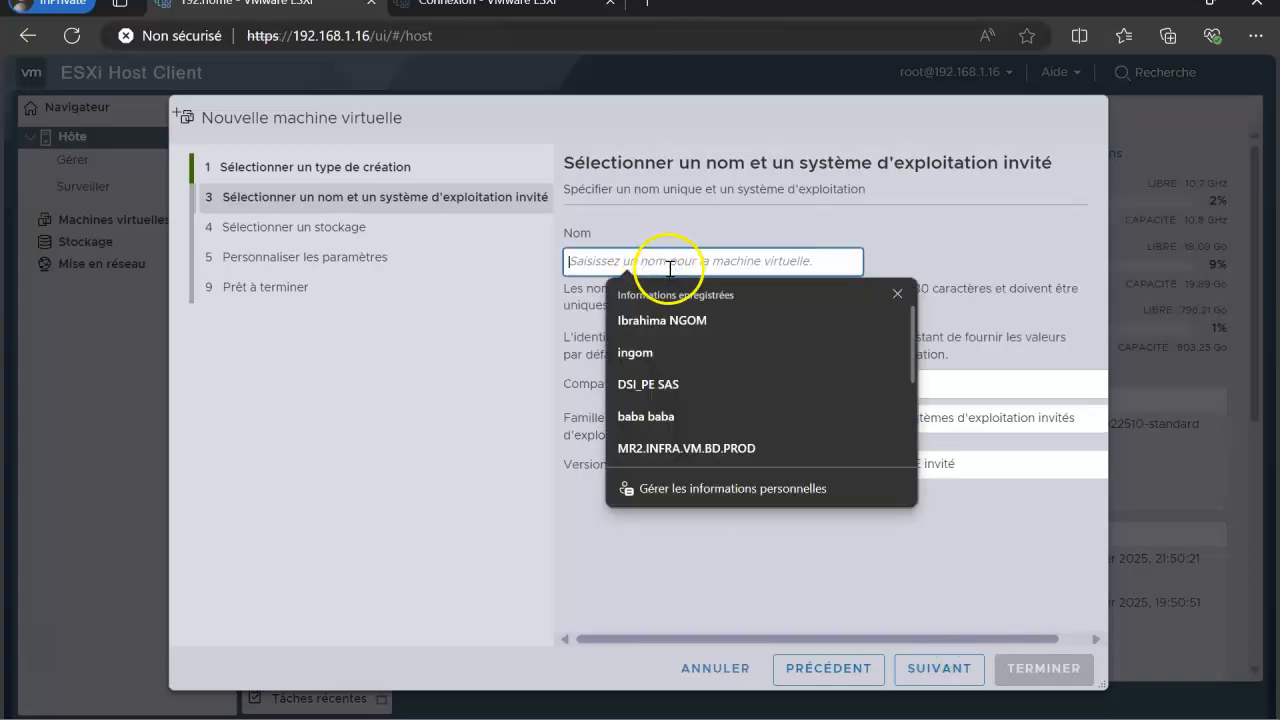
pyautogui.write('de')
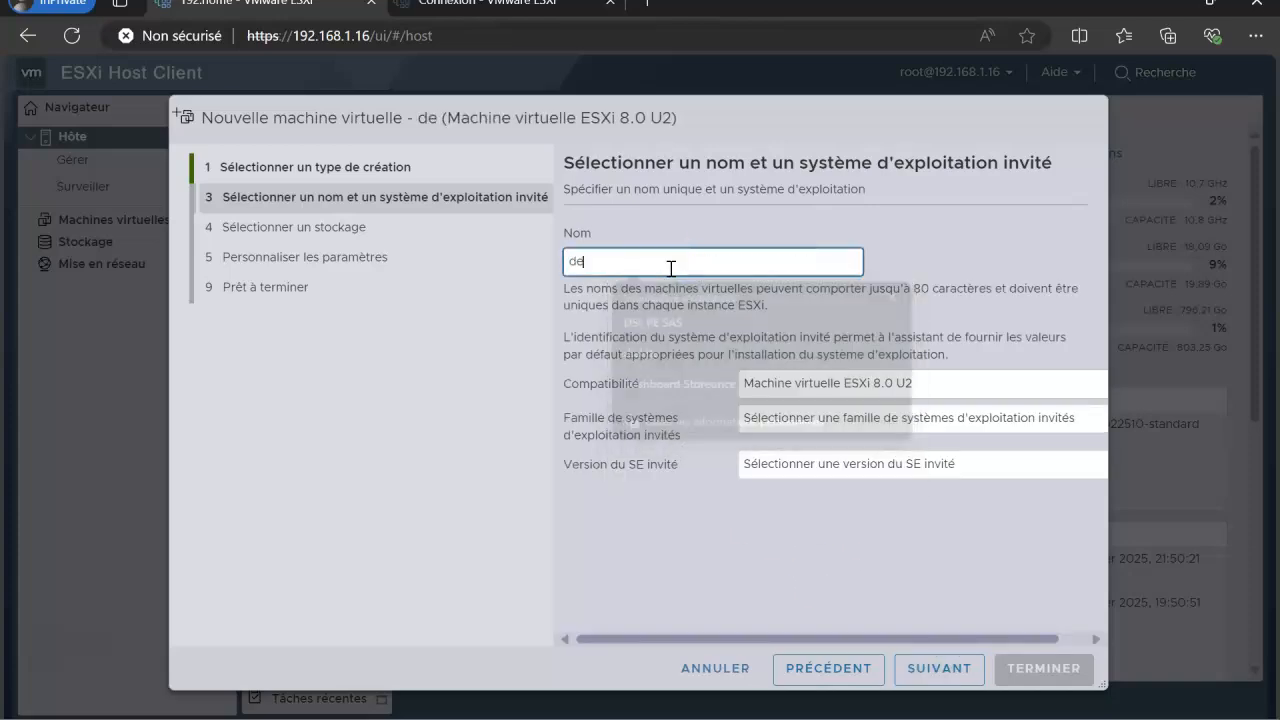
pyautogui.write('bian 12')
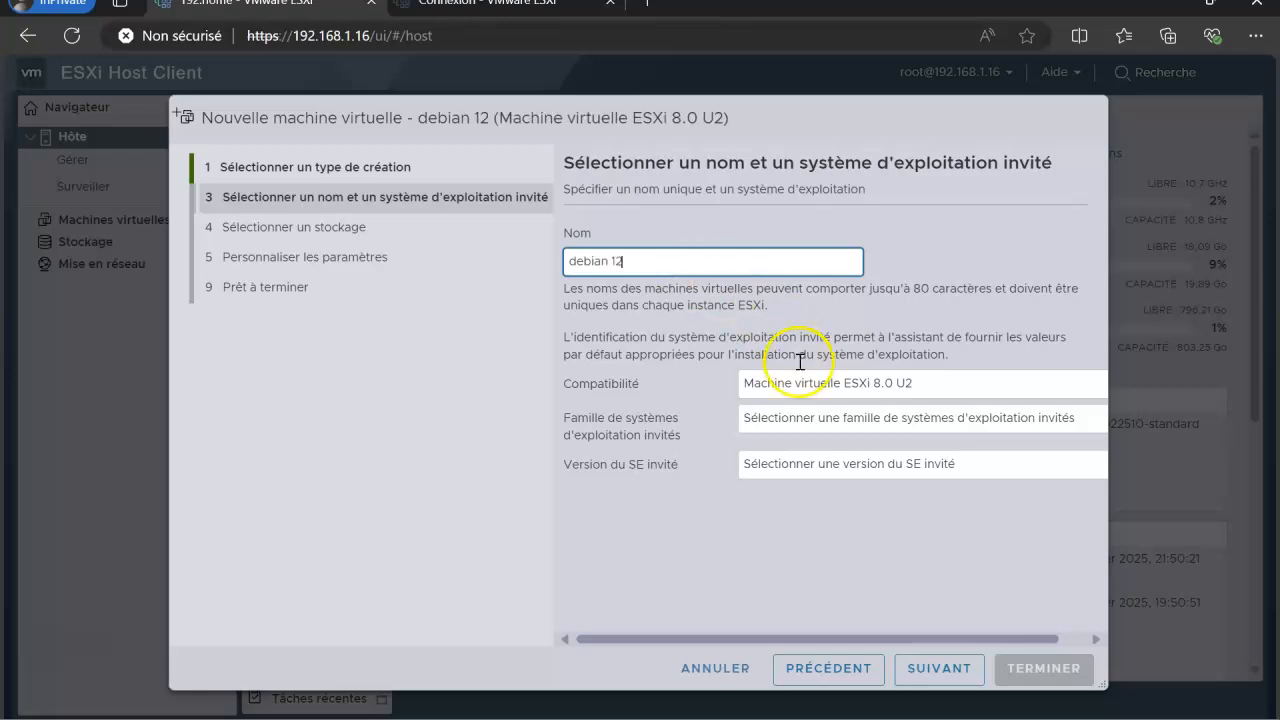
pyautogui.click(852, 380)
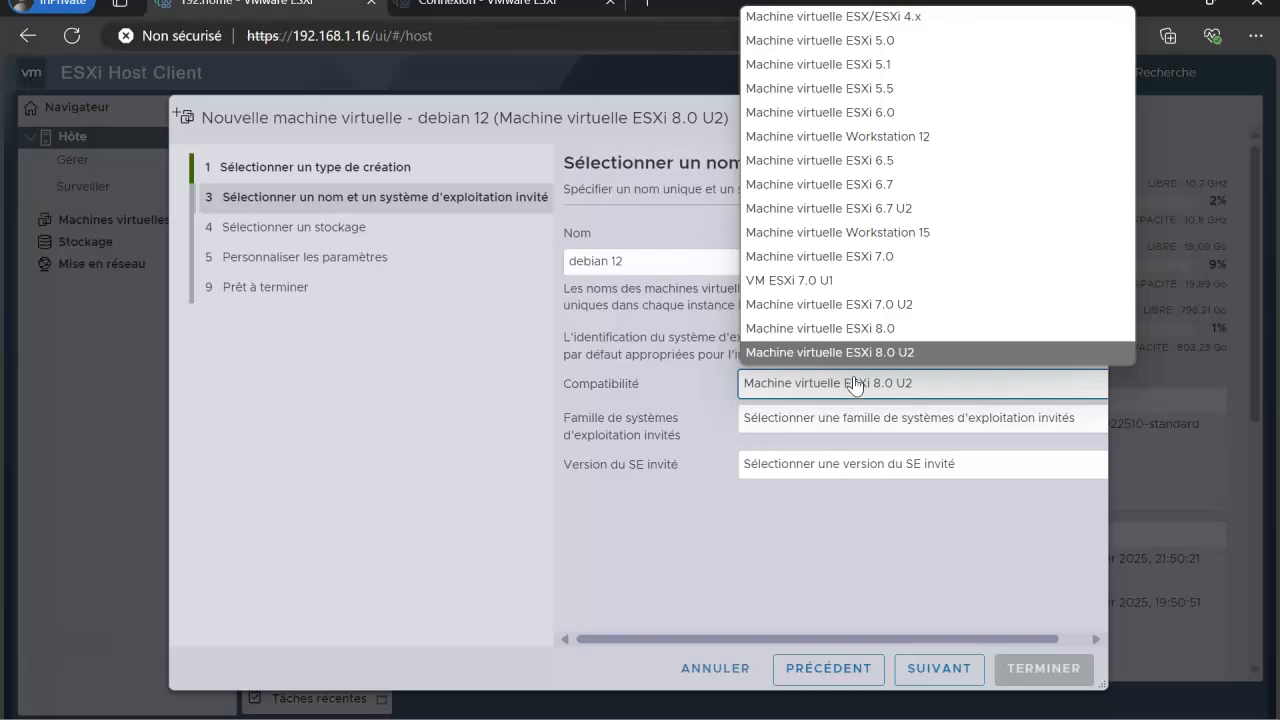
pyautogui.click(852, 388)
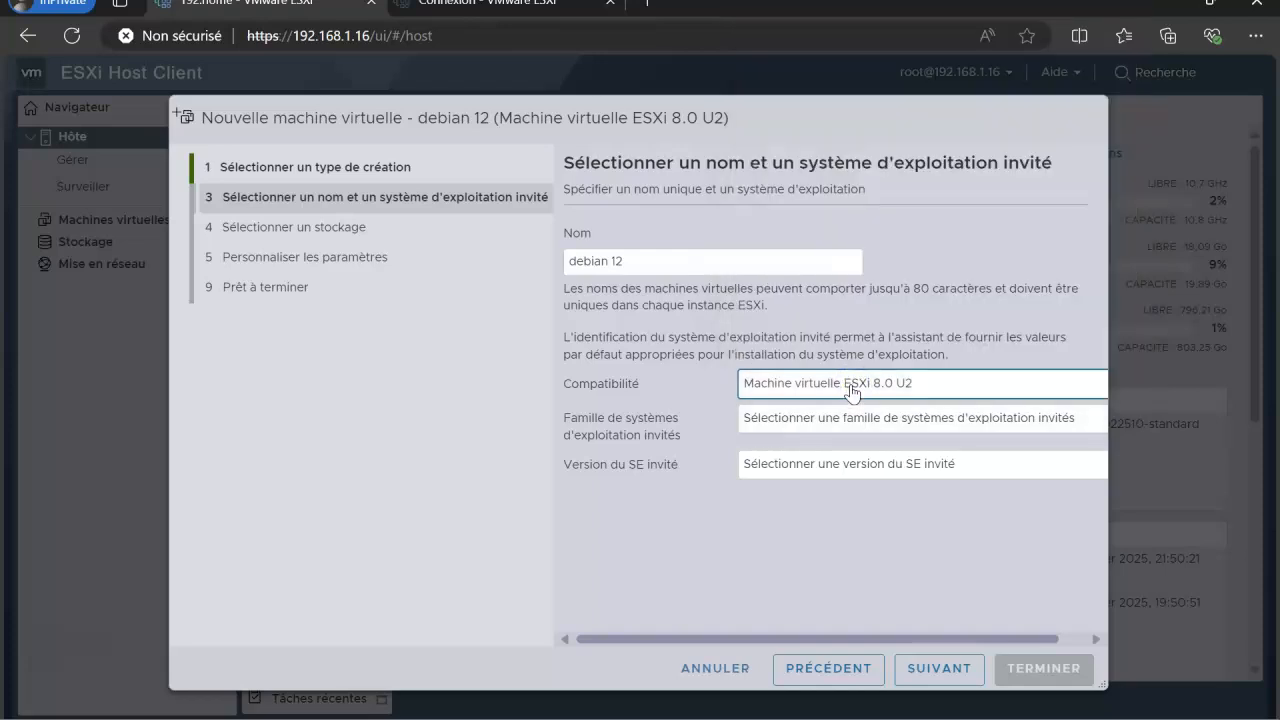
# Step: Set the guest OS family to Linux and the version to Debian GNU/Linux 12 (64 bits), and continue to storage selection
pyautogui.click(900, 418)
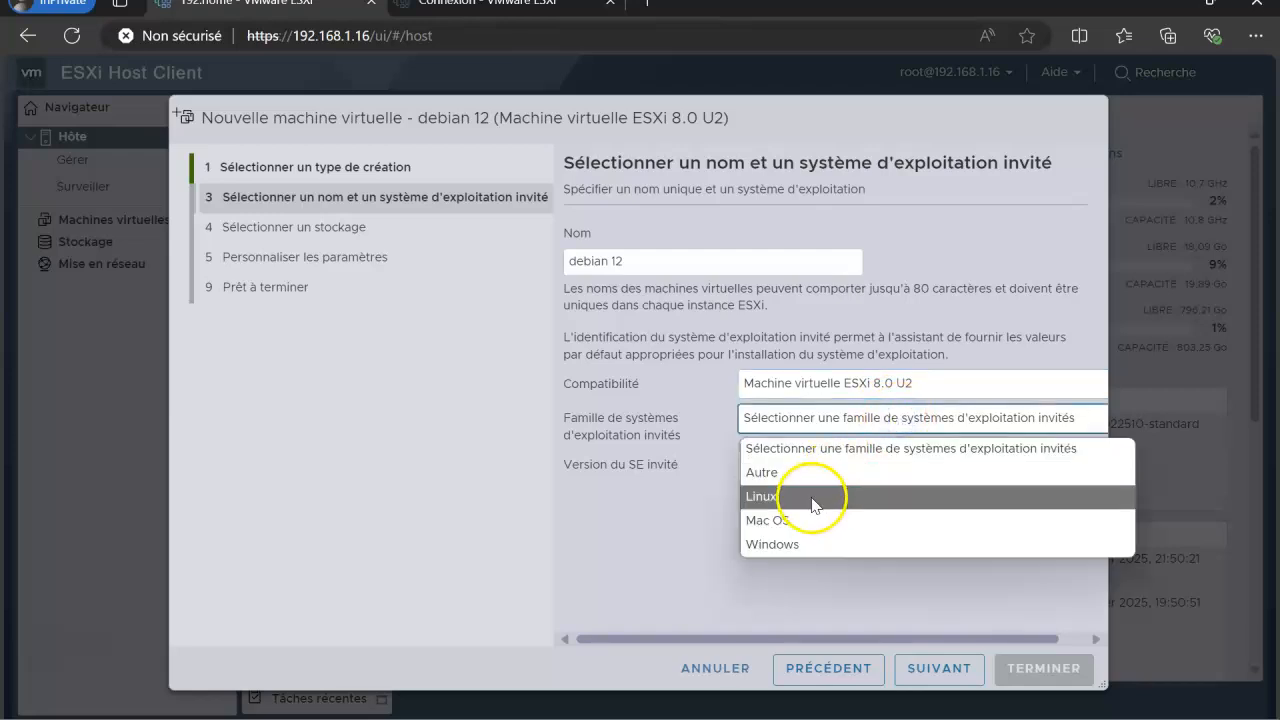
pyautogui.click(812, 495)
pyautogui.click(849, 472)
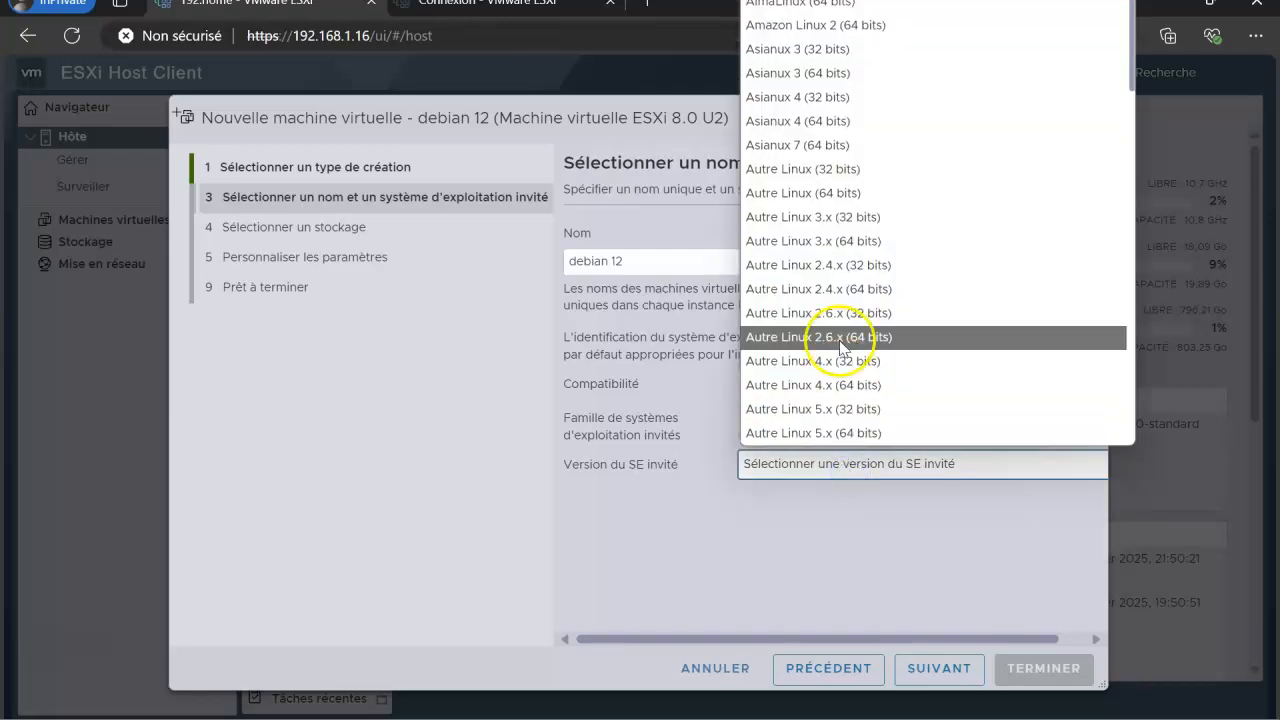
pyautogui.scroll(-4, 846, 334)
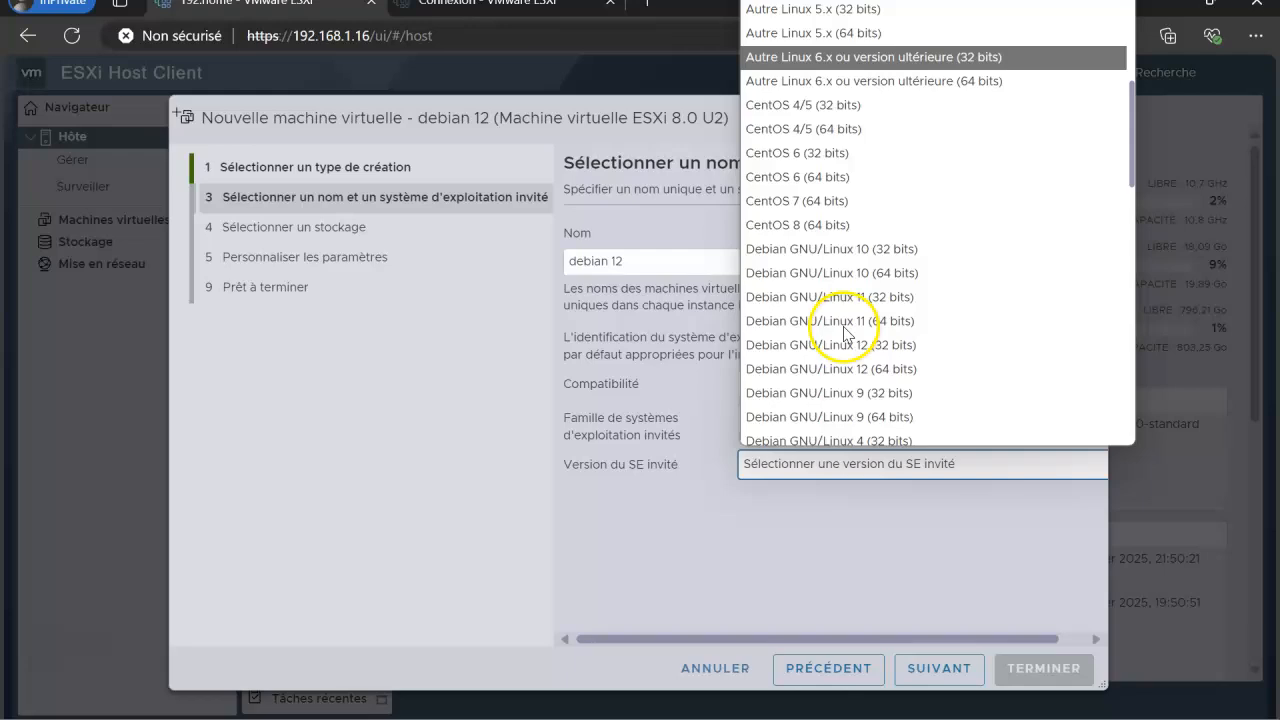
pyautogui.click(900, 368)
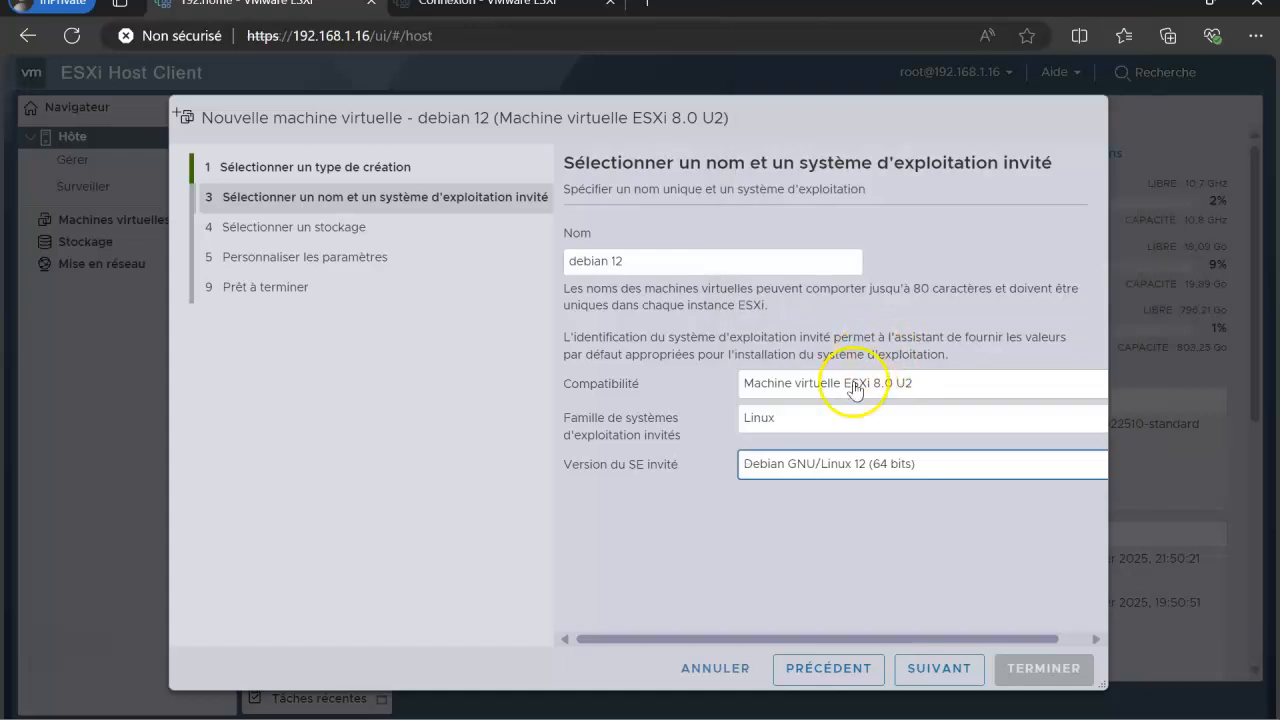
pyautogui.click(916, 662)
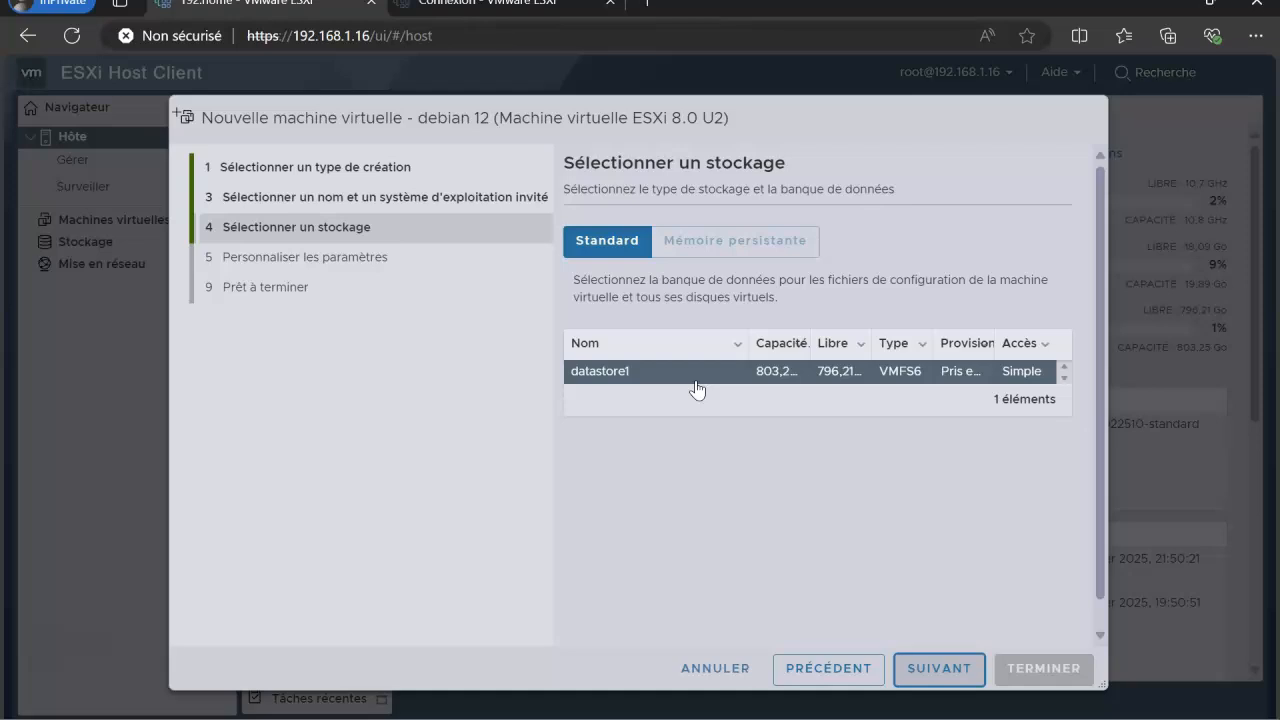
# Step: Accept datastore1 as the storage and set the size of Disque dur 1 to 40 Go
pyautogui.click(943, 672)
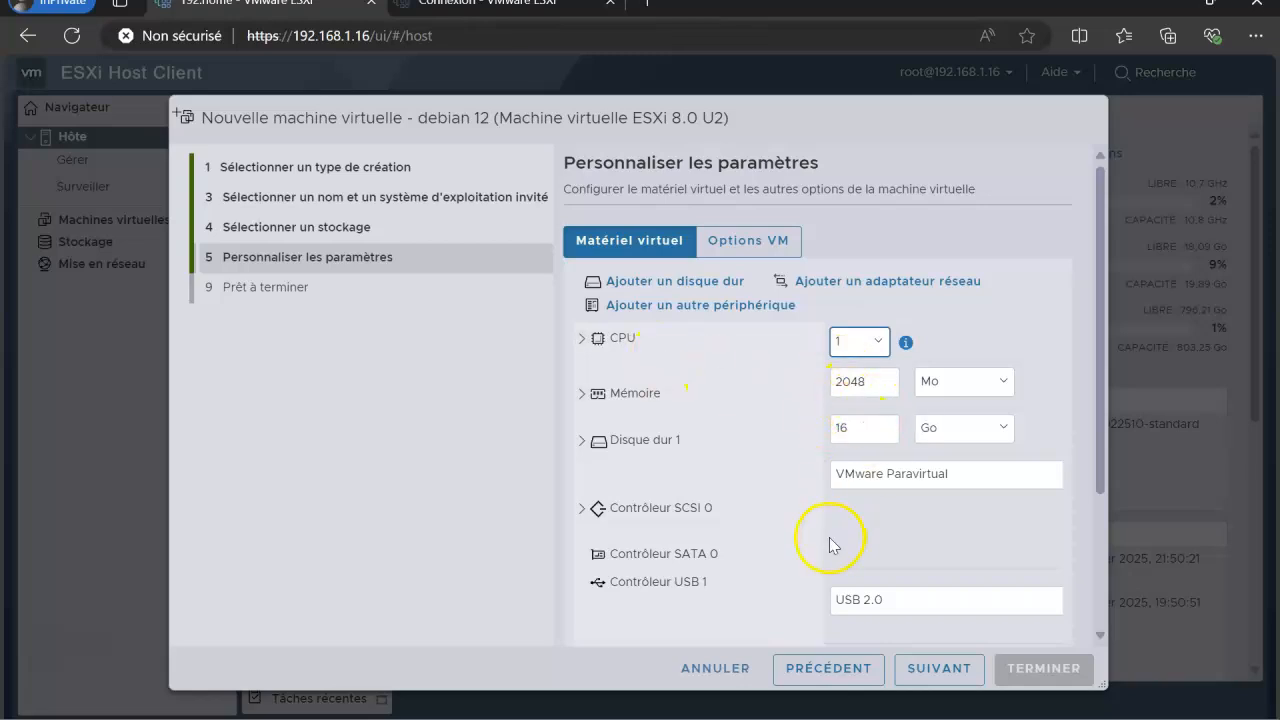
pyautogui.click(872, 430)
pyautogui.press('BackSpace')
pyautogui.press('BackSpace')
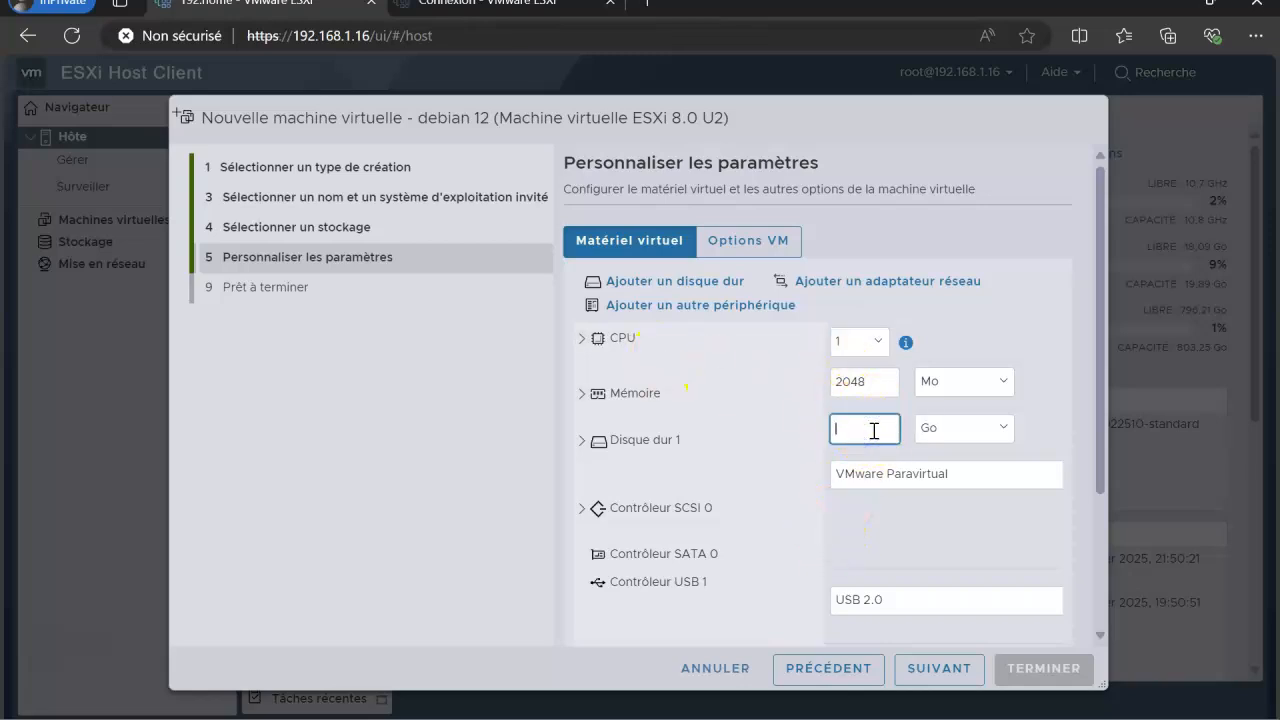
pyautogui.write('40')
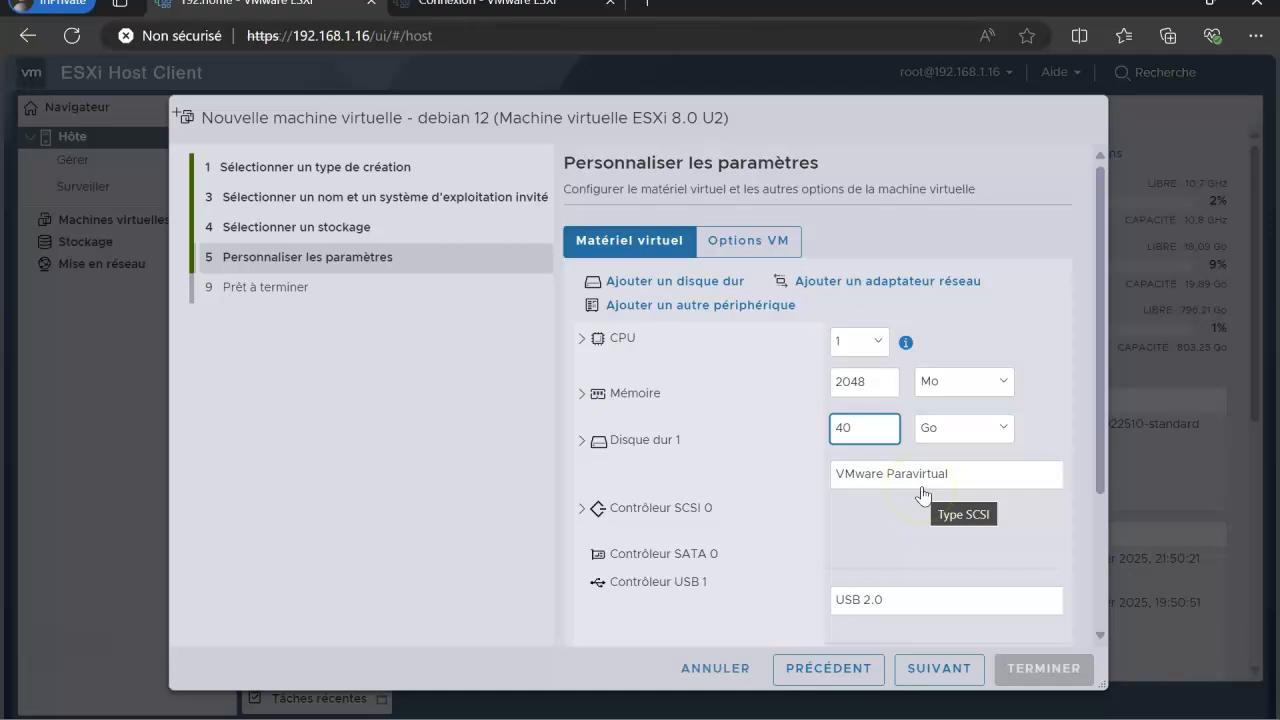
# Step: Attach the Debian 12.8.0 amd64 netinst ISO from the ISO folder of datastore1 to CD/DVD drive 1
pyautogui.scroll(-3, 893, 535)
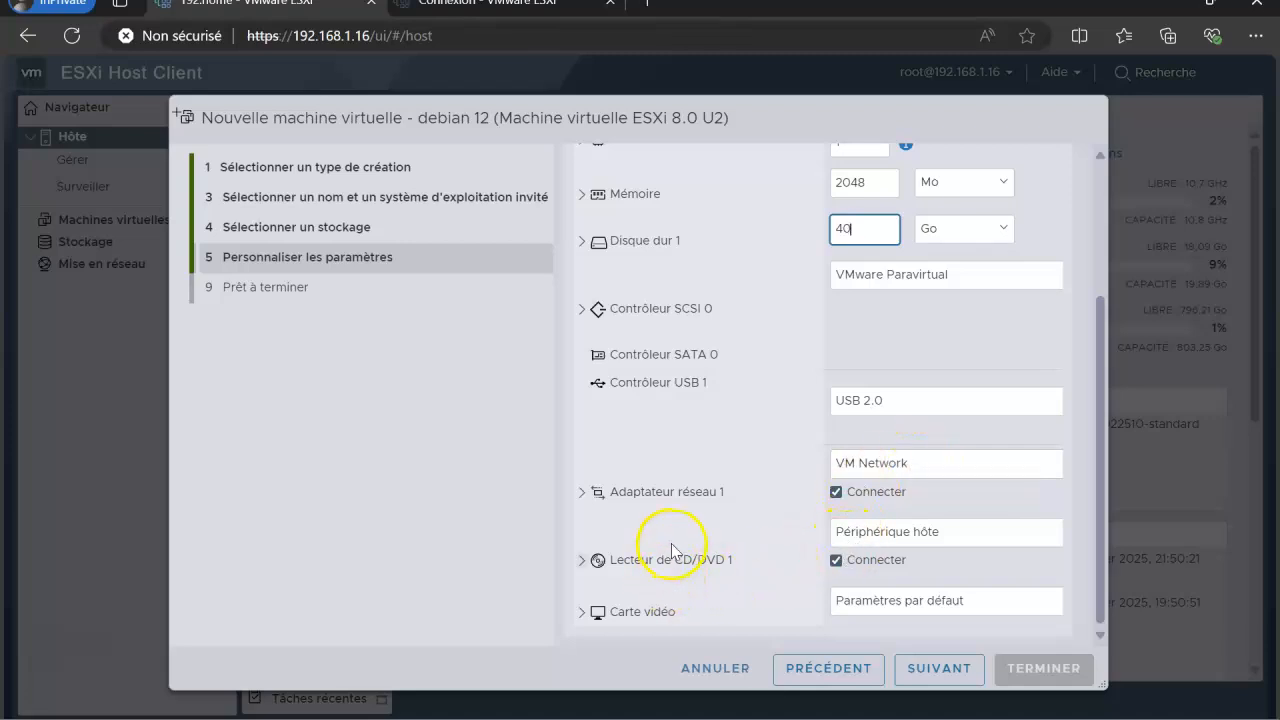
pyautogui.click(584, 562)
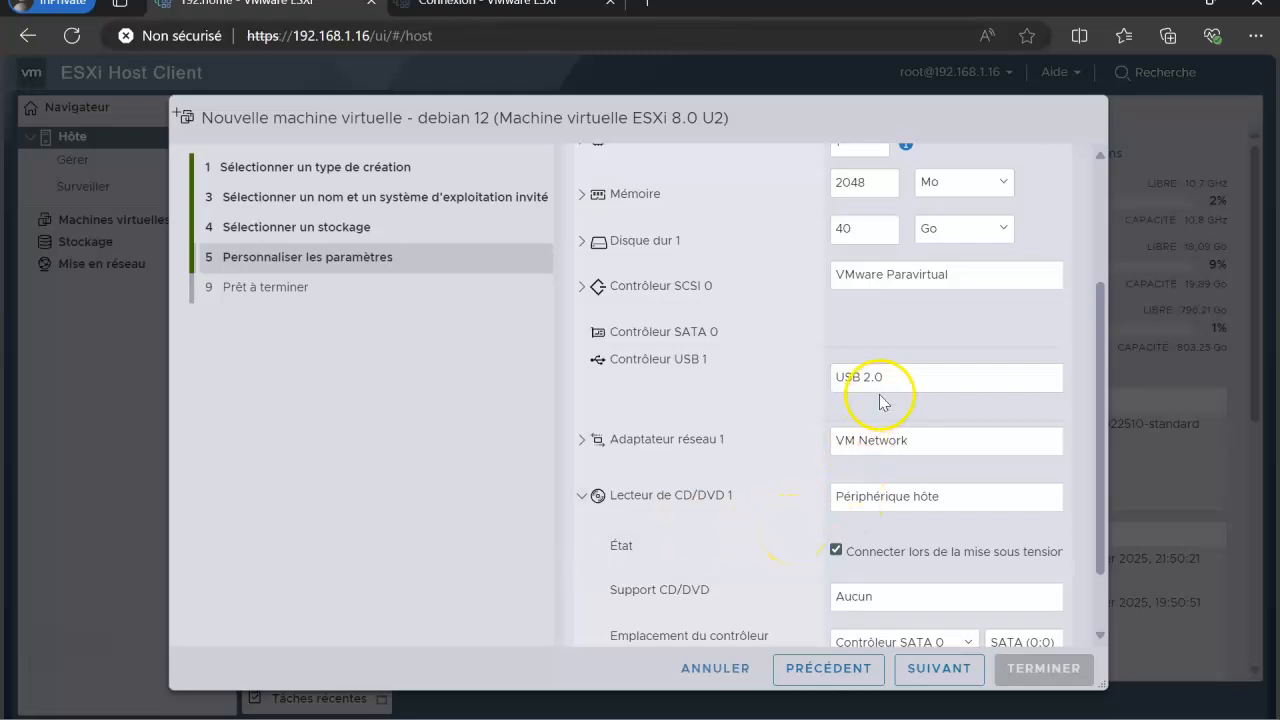
pyautogui.scroll(-2, 876, 425)
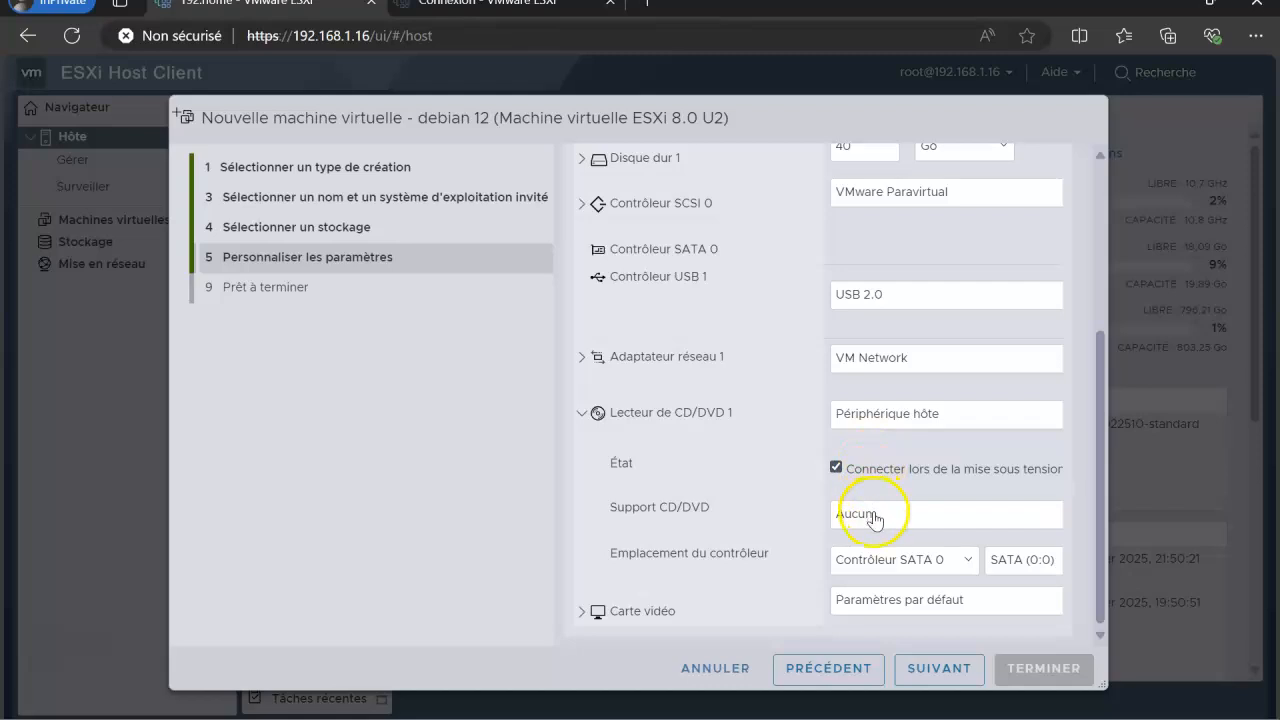
pyautogui.click(925, 416)
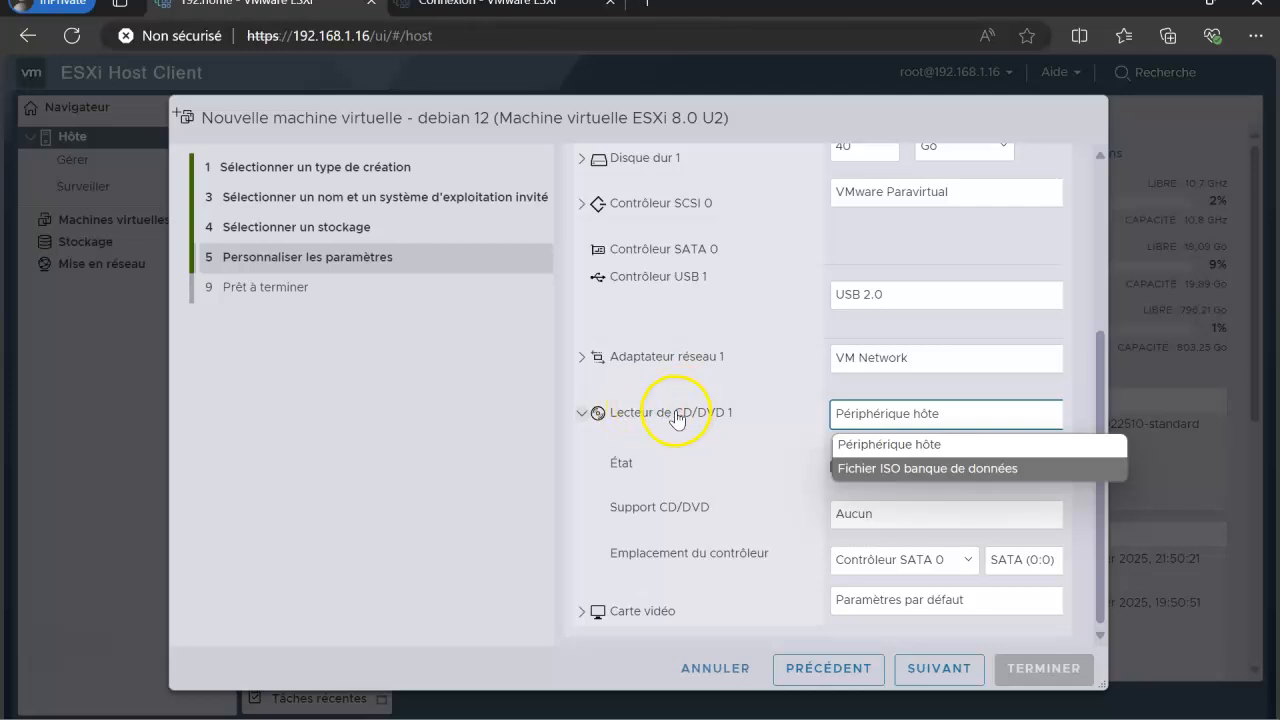
pyautogui.click(896, 470)
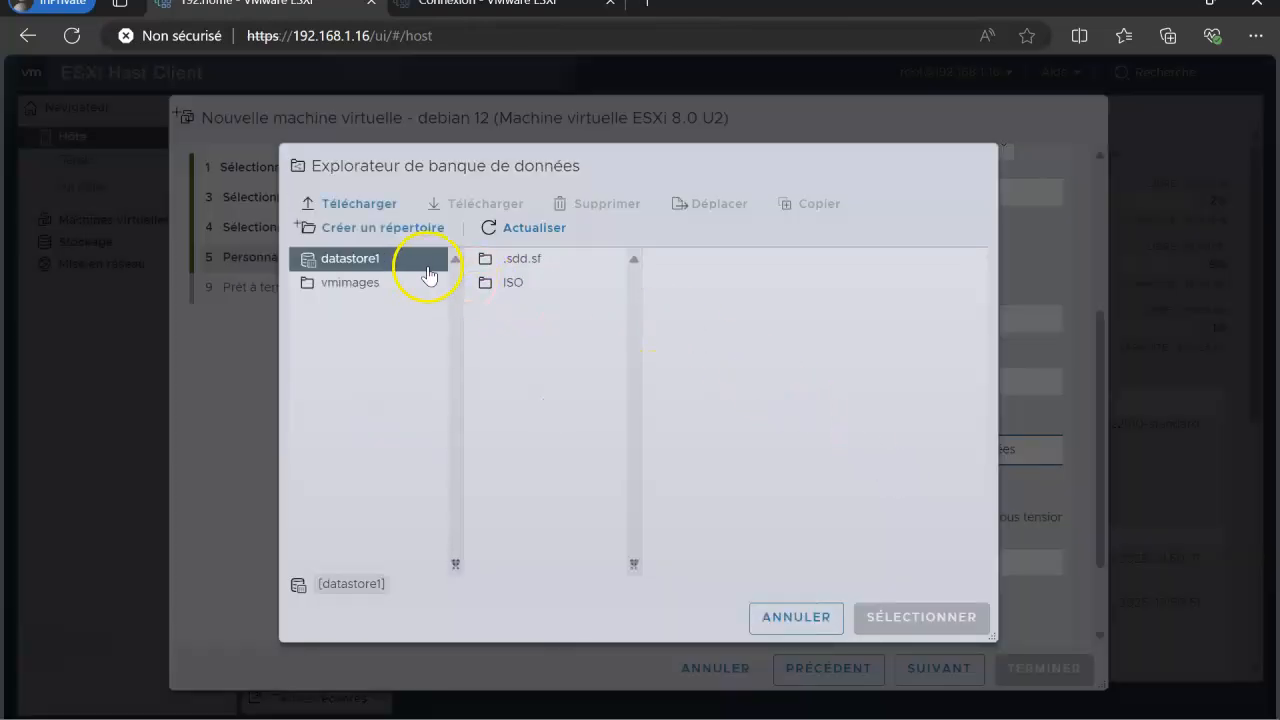
pyautogui.click(531, 284)
pyautogui.click(736, 287)
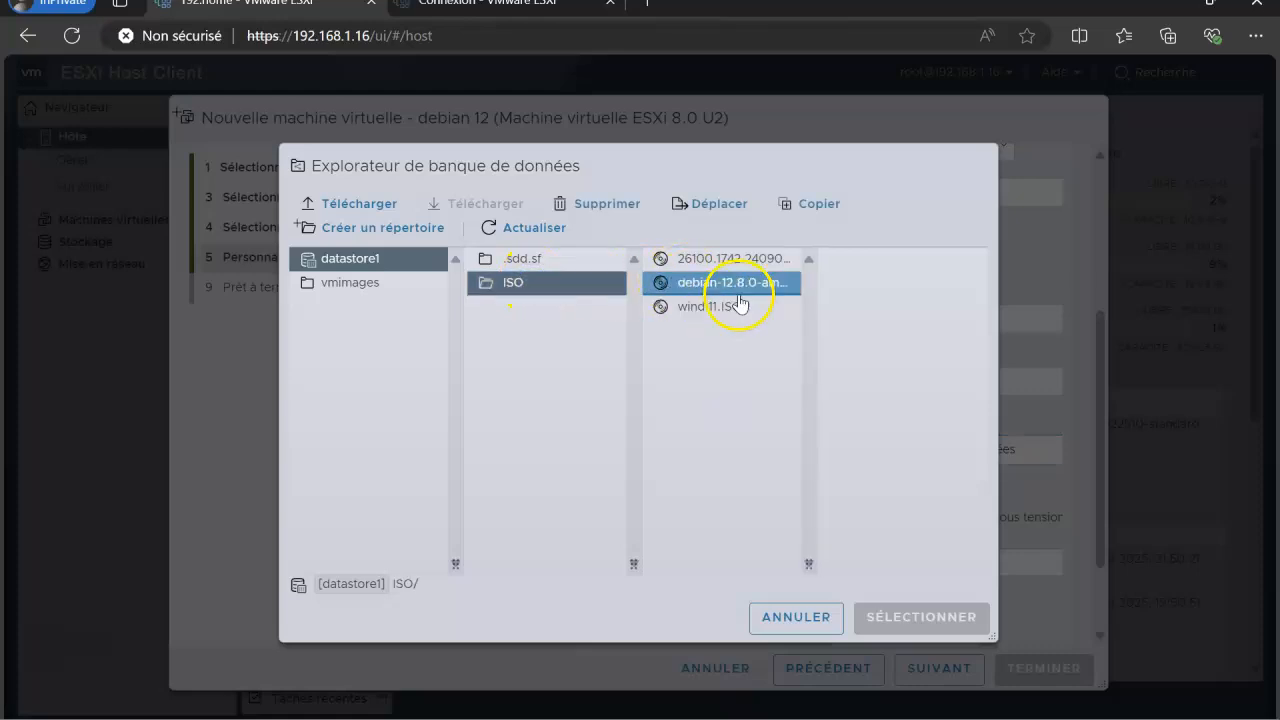
pyautogui.click(903, 620)
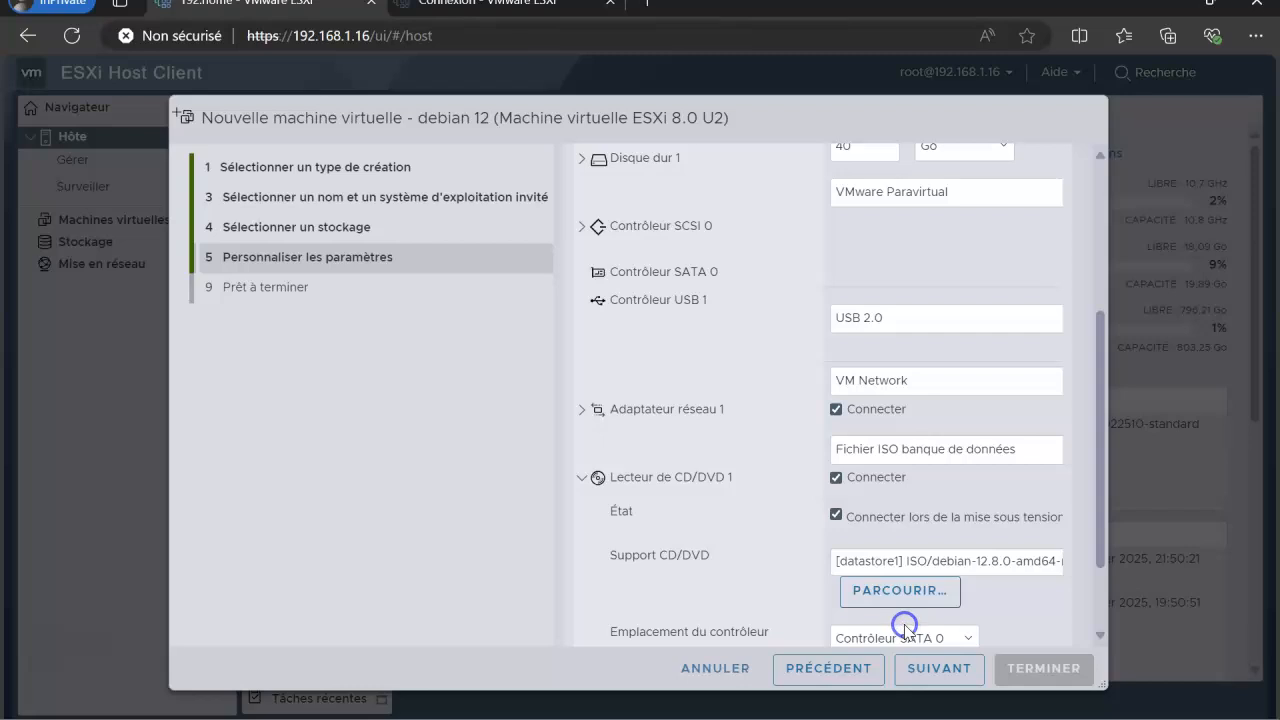
# Step: Review the virtual hardware settings and the VM options, including the VMware Tools settings
pyautogui.scroll(-2, 906, 500)
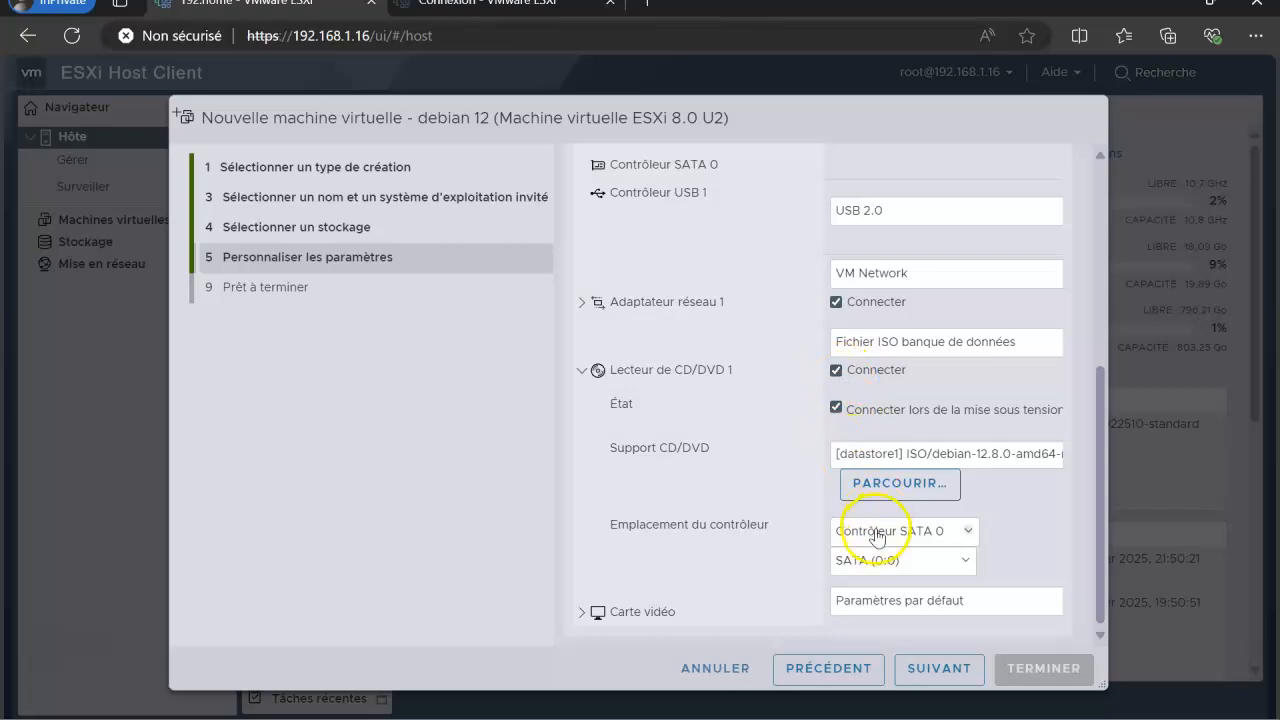
pyautogui.scroll(7, 874, 518)
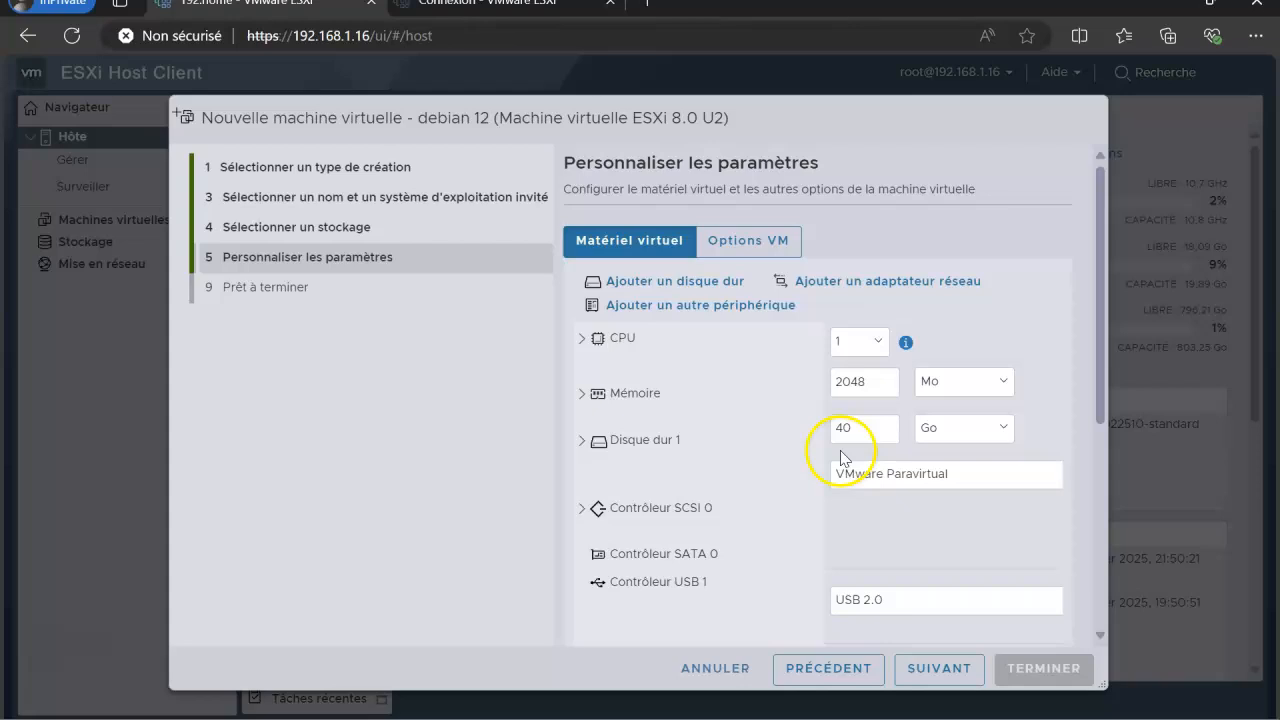
pyautogui.scroll(-4, 840, 440)
pyautogui.scroll(2, 838, 428)
pyautogui.scroll(3, 840, 420)
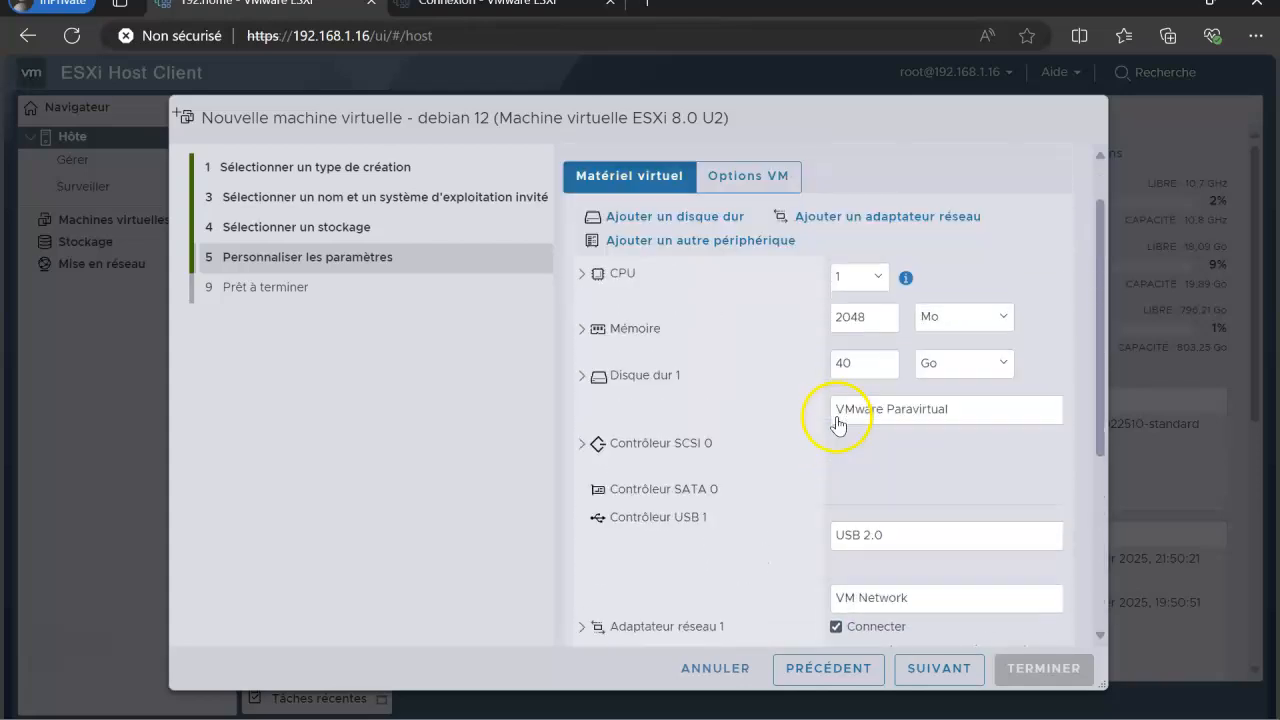
pyautogui.click(772, 245)
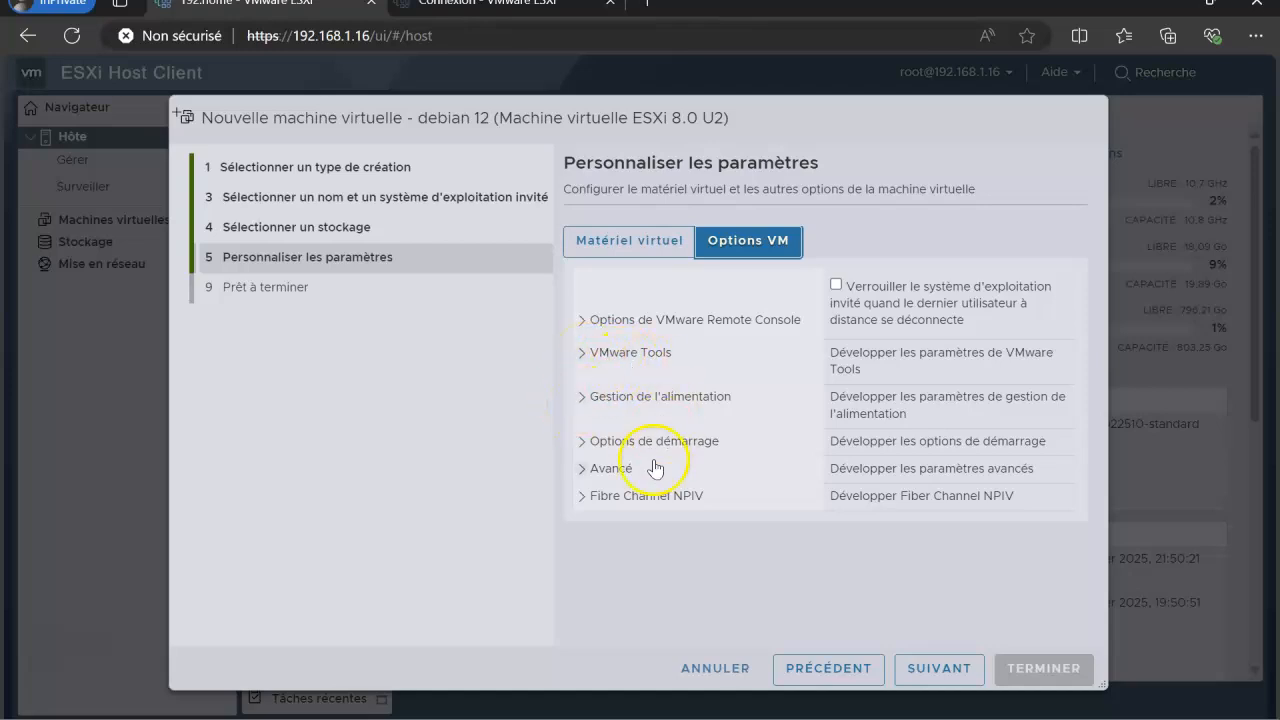
pyautogui.click(582, 354)
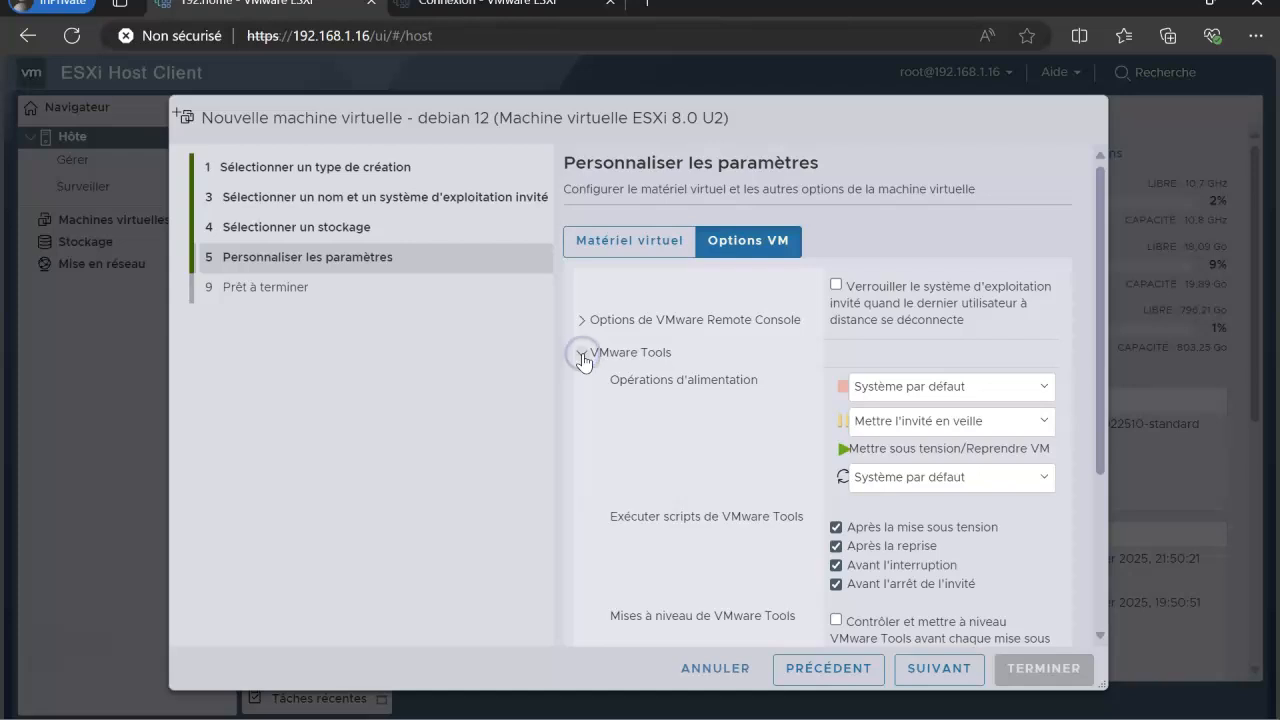
pyautogui.click(583, 353)
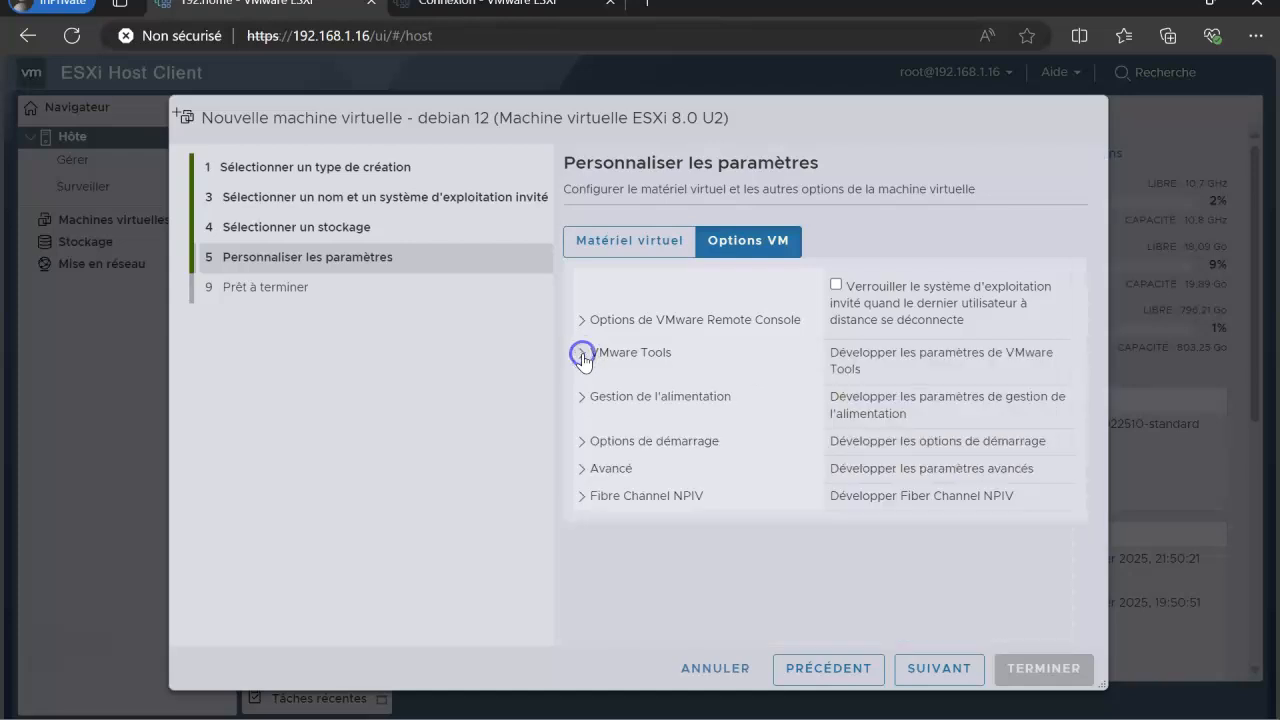
pyautogui.click(614, 244)
pyautogui.scroll(-4, 821, 399)
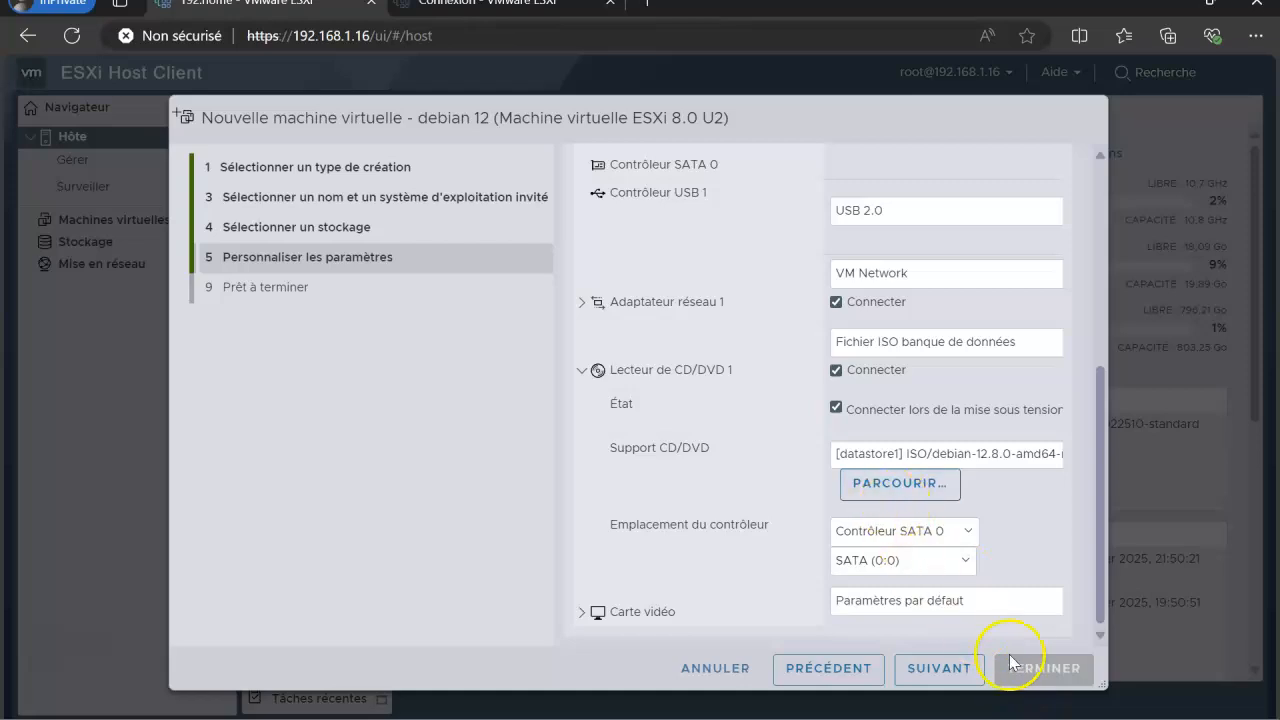
# Step: Go on to the configuration summary, check it, and finish creating the debian 12 virtual machine
pyautogui.click(955, 668)
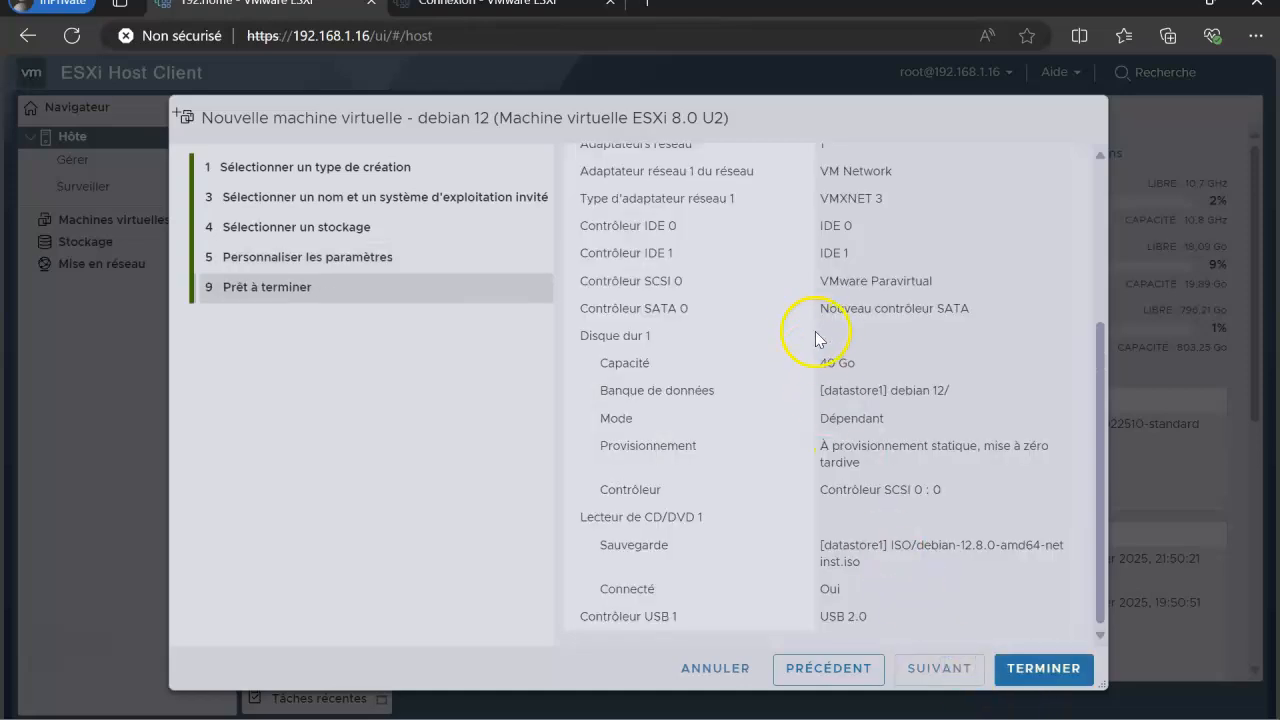
pyautogui.scroll(5, 845, 400)
pyautogui.scroll(-5, 848, 405)
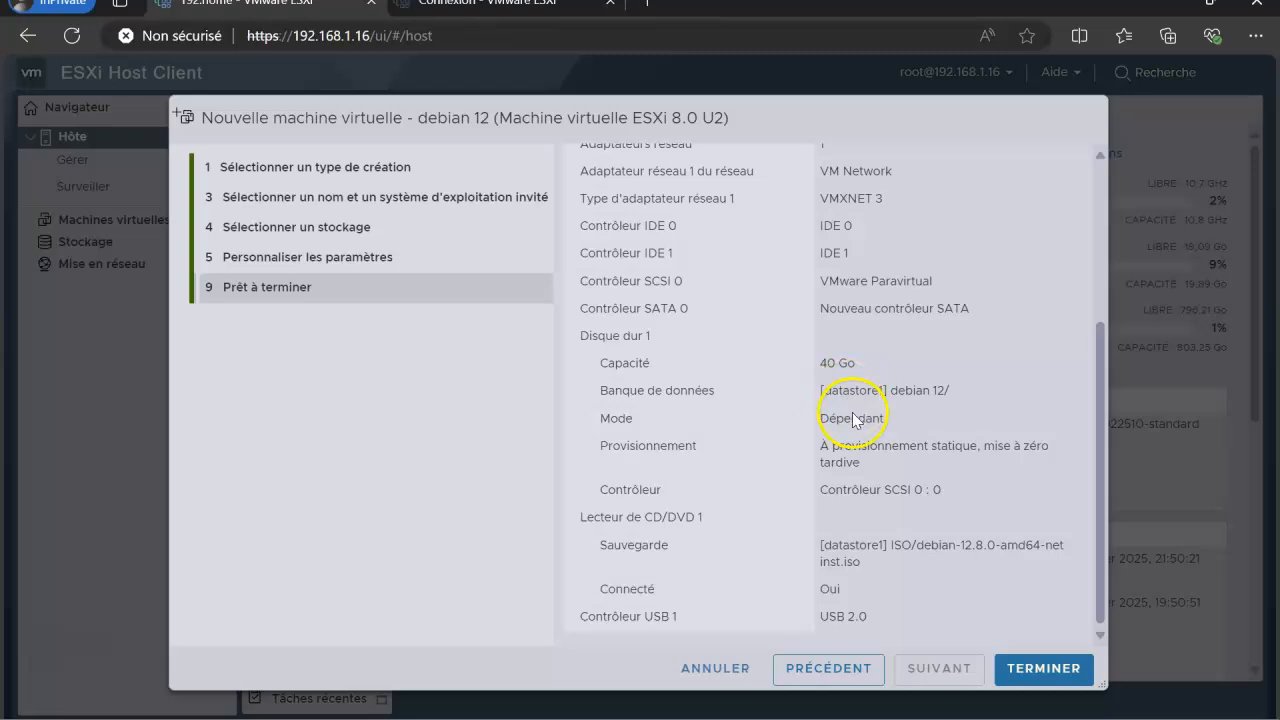
pyautogui.click(1055, 670)
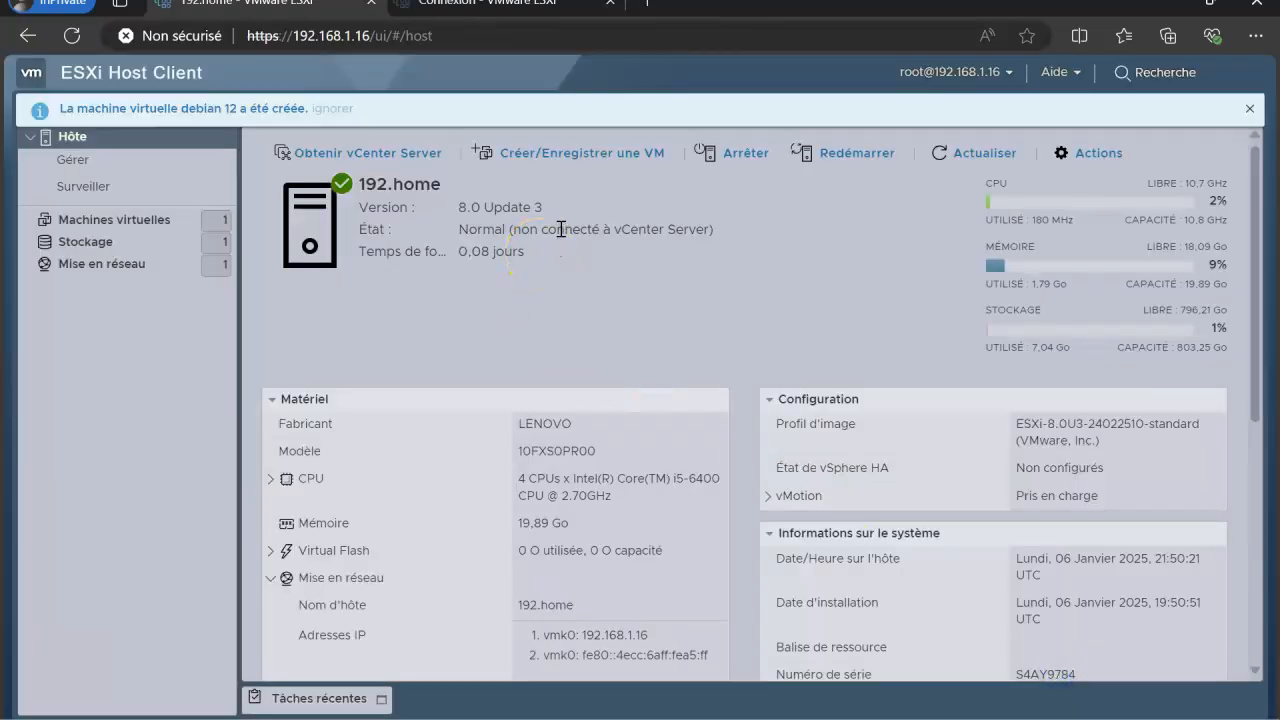
# Step: Check the host's recent tasks, and open the debian 12 virtual machine's page
pyautogui.click(381, 699)
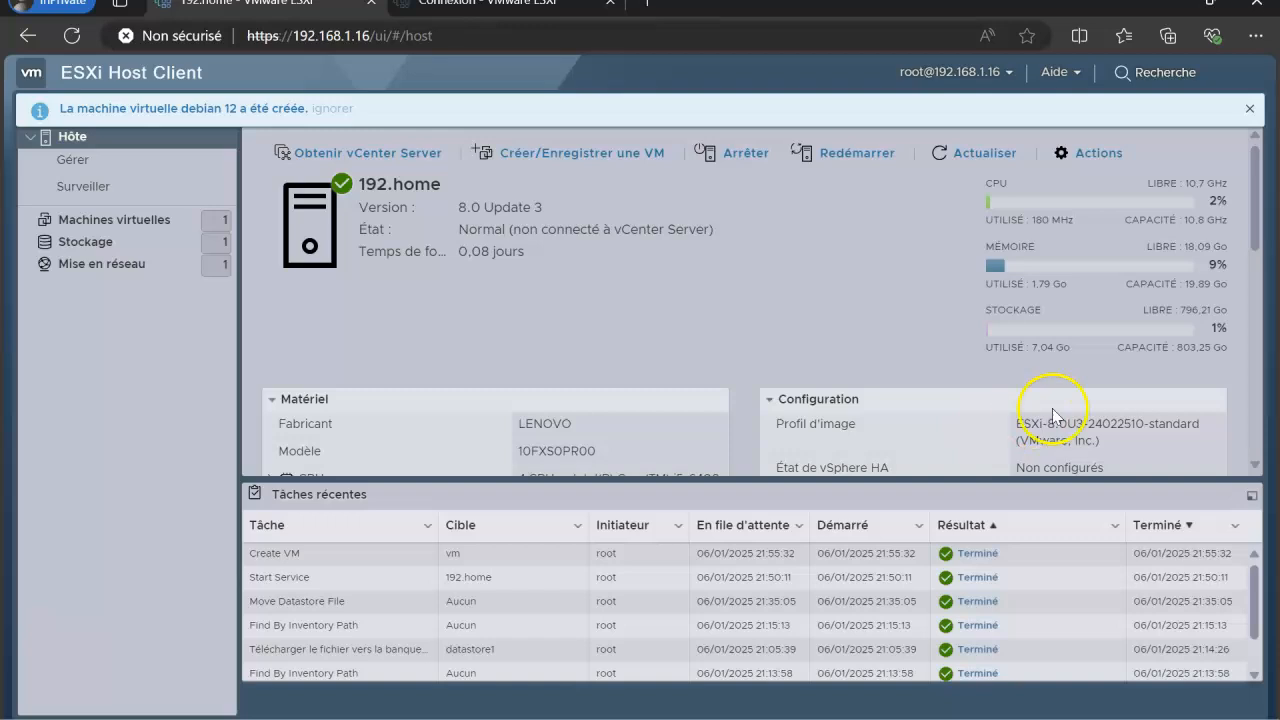
pyautogui.click(1251, 495)
pyautogui.click(83, 268)
pyautogui.click(112, 220)
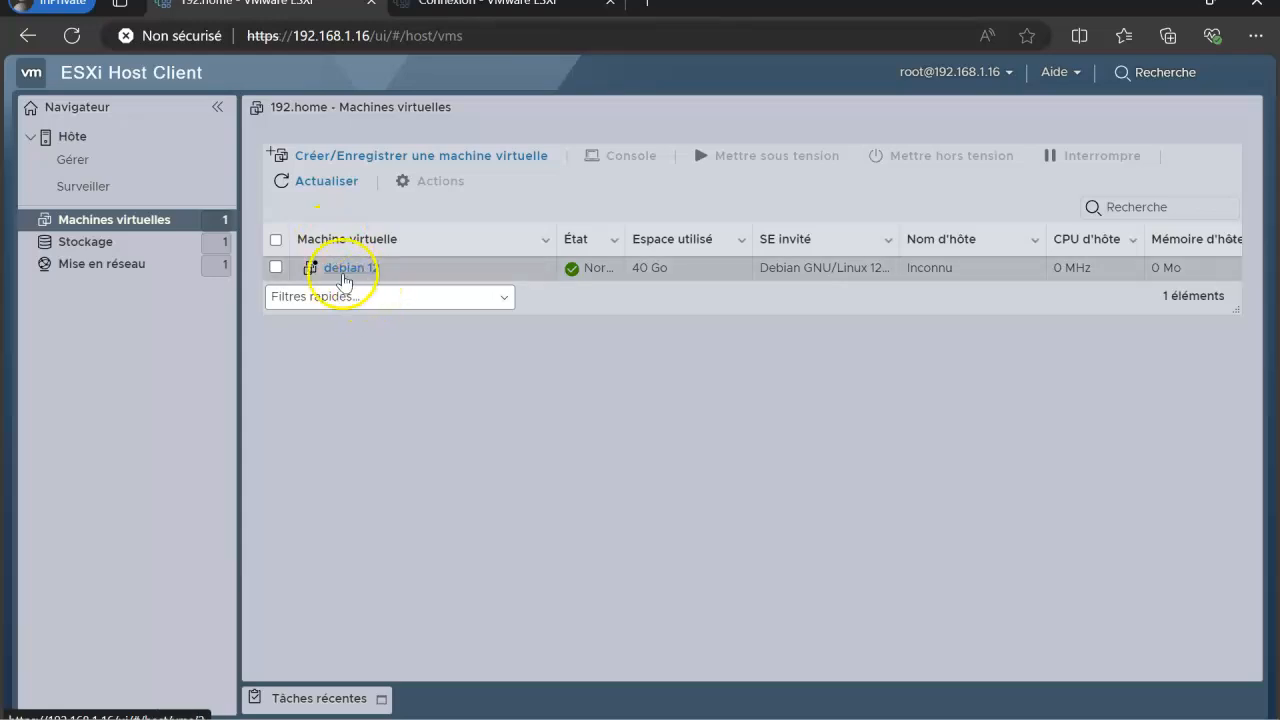
pyautogui.click(343, 267)
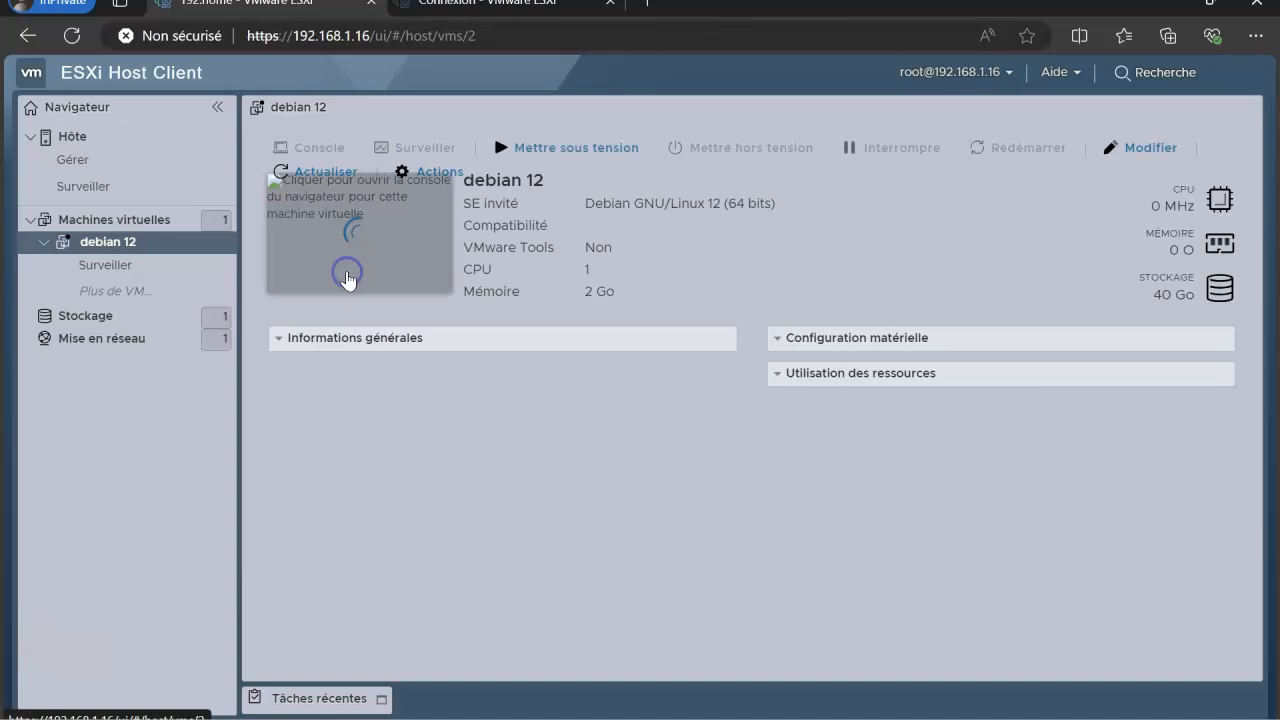
# Step: Power on the debian 12 virtual machine and start the text-mode Install in its console
pyautogui.click(364, 250)
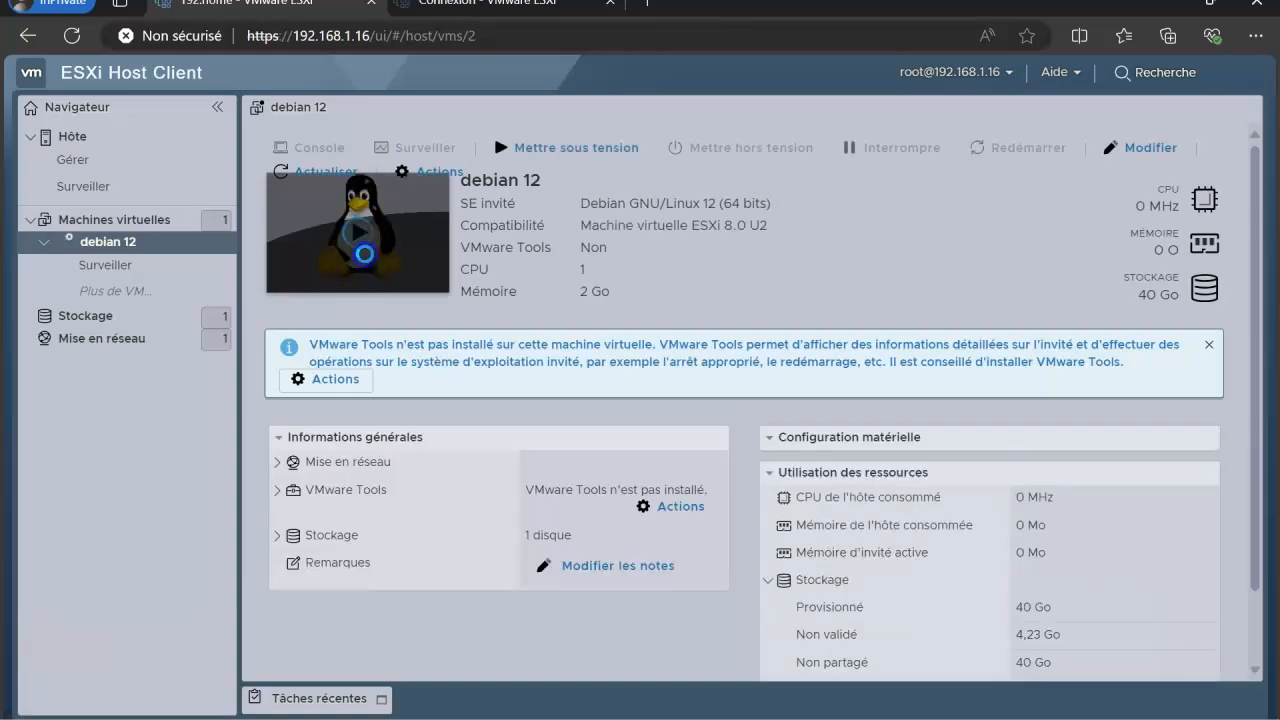
pyautogui.click(375, 248)
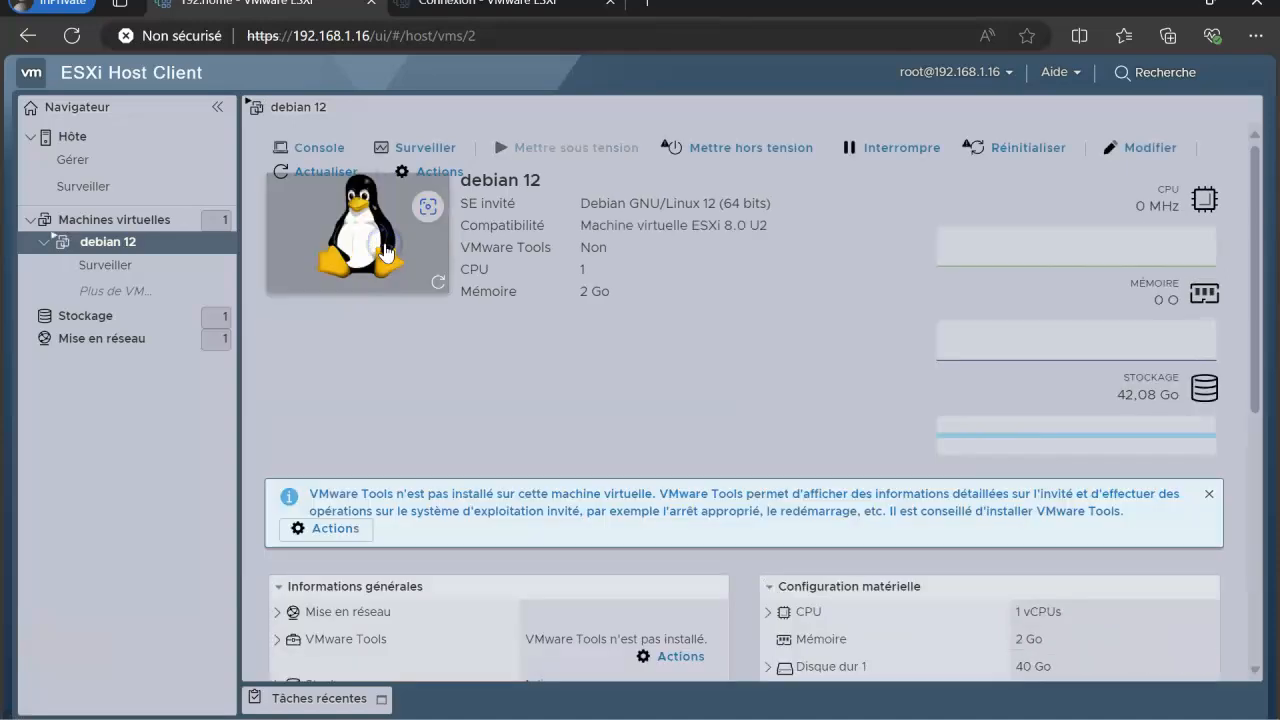
pyautogui.click(392, 285)
pyautogui.click(619, 303)
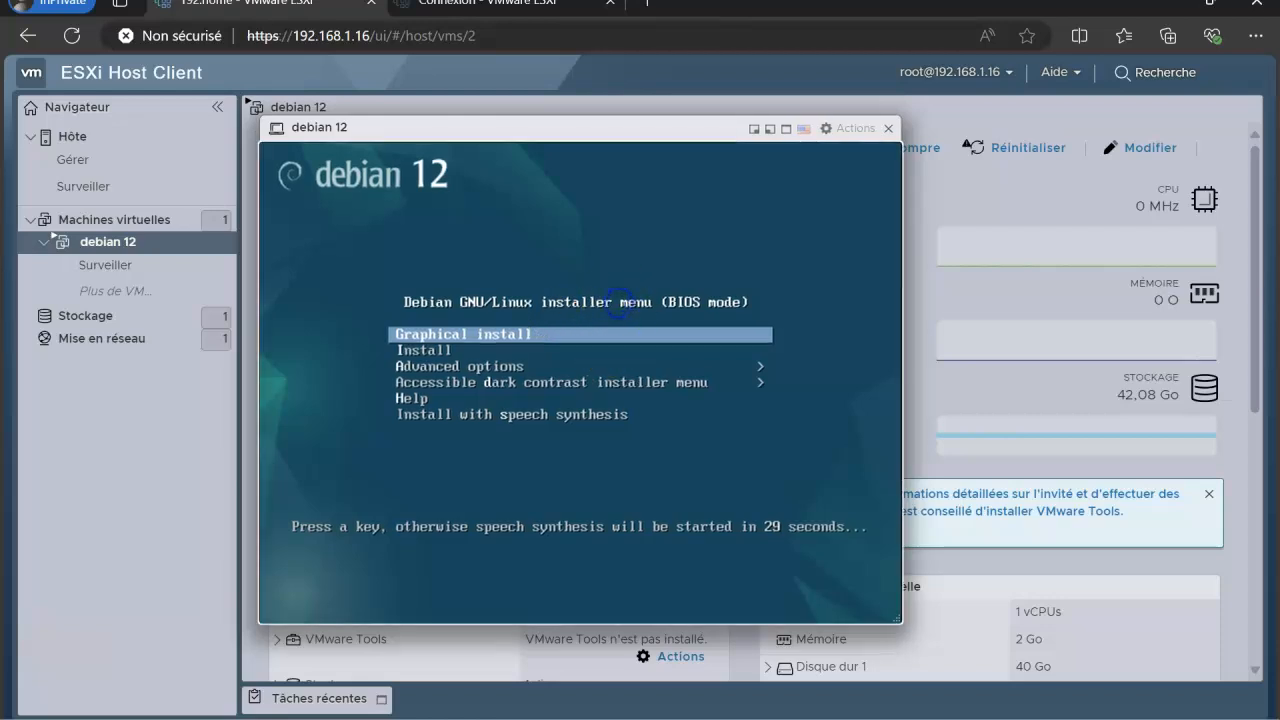
pyautogui.press('Down')
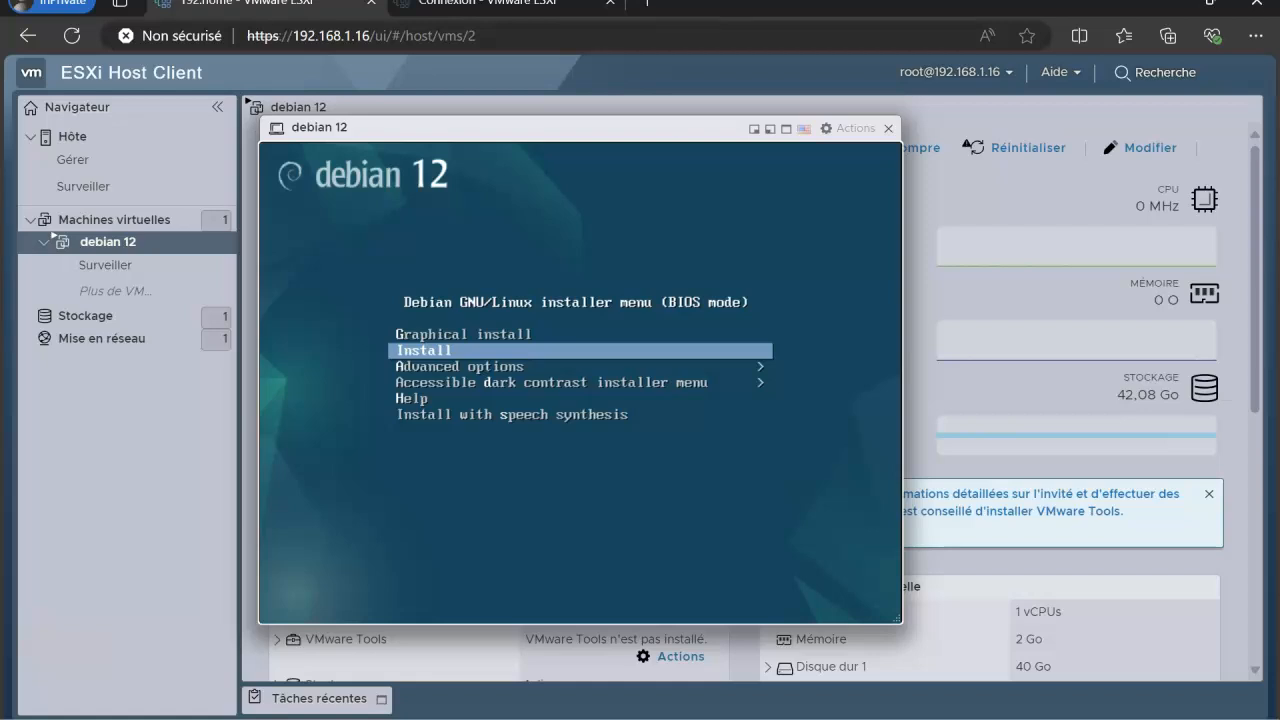
pyautogui.press('Return')
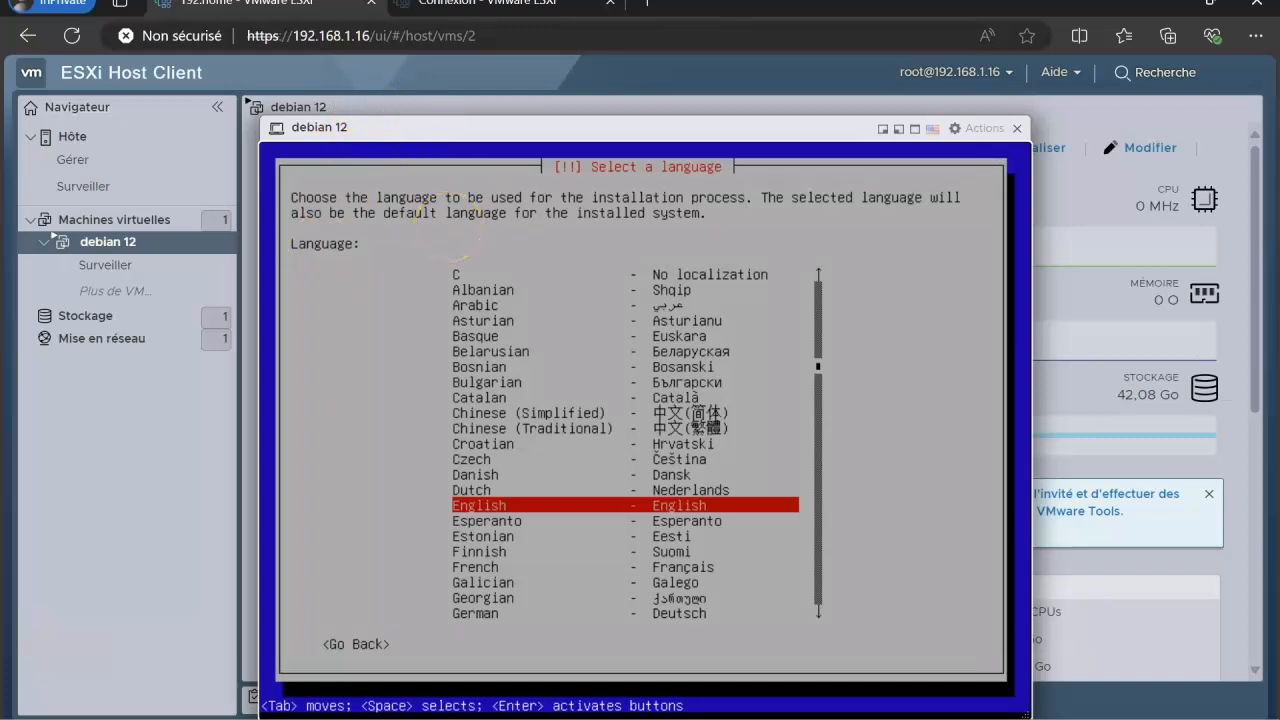
# Step: Localize the installer with French as the language, France as the country and the default keyboard layout
pyautogui.press('Down')
pyautogui.press('Down')
pyautogui.press('Down')
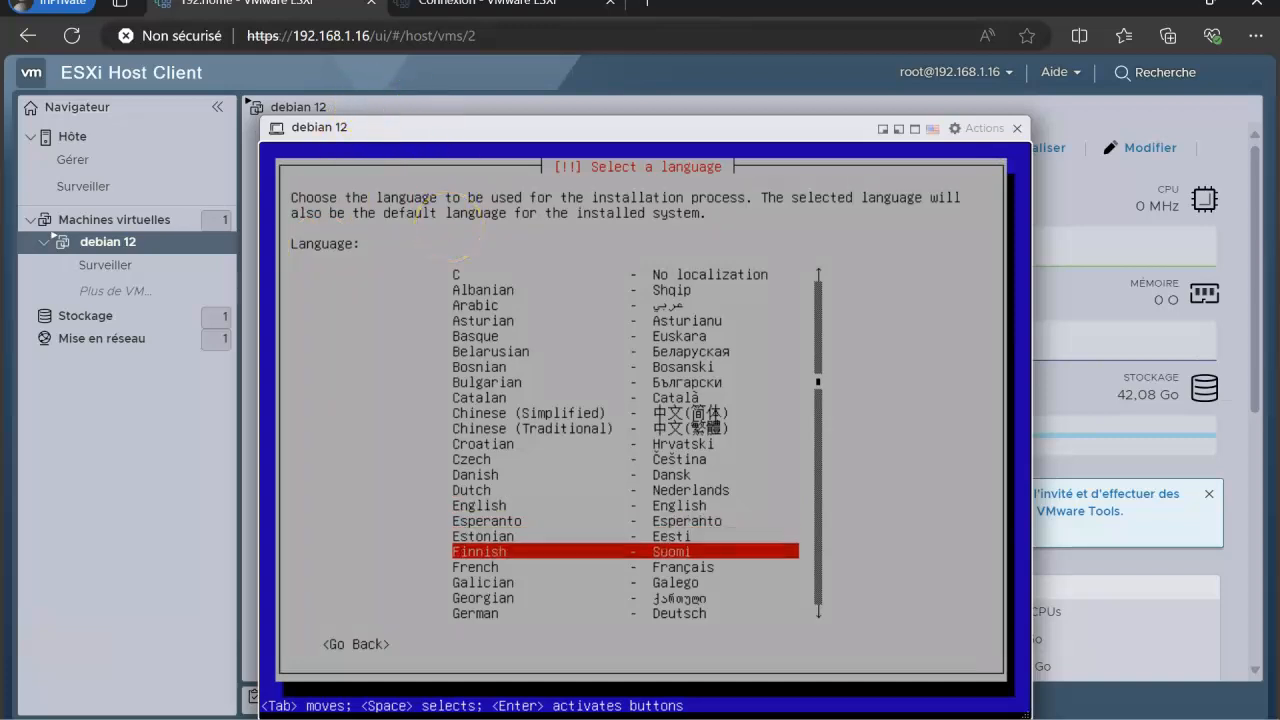
pyautogui.press('Down')
pyautogui.press('Return')
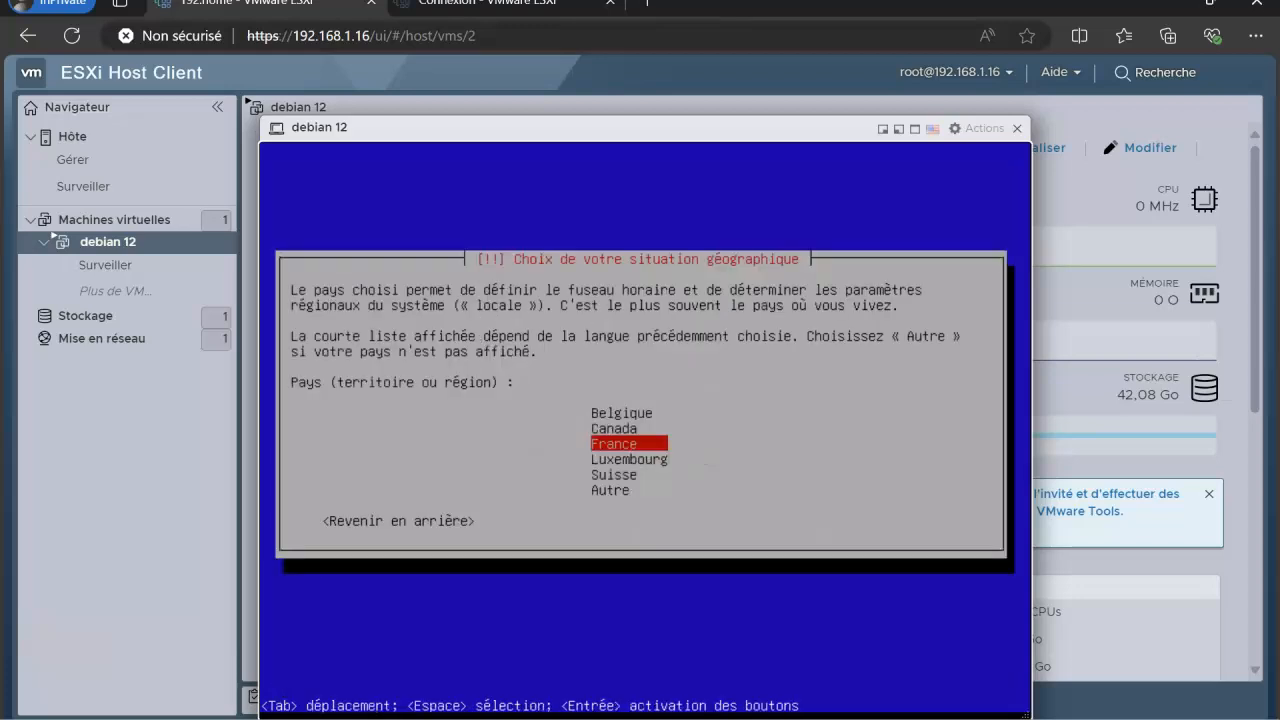
pyautogui.press('Return')
pyautogui.press('Return')
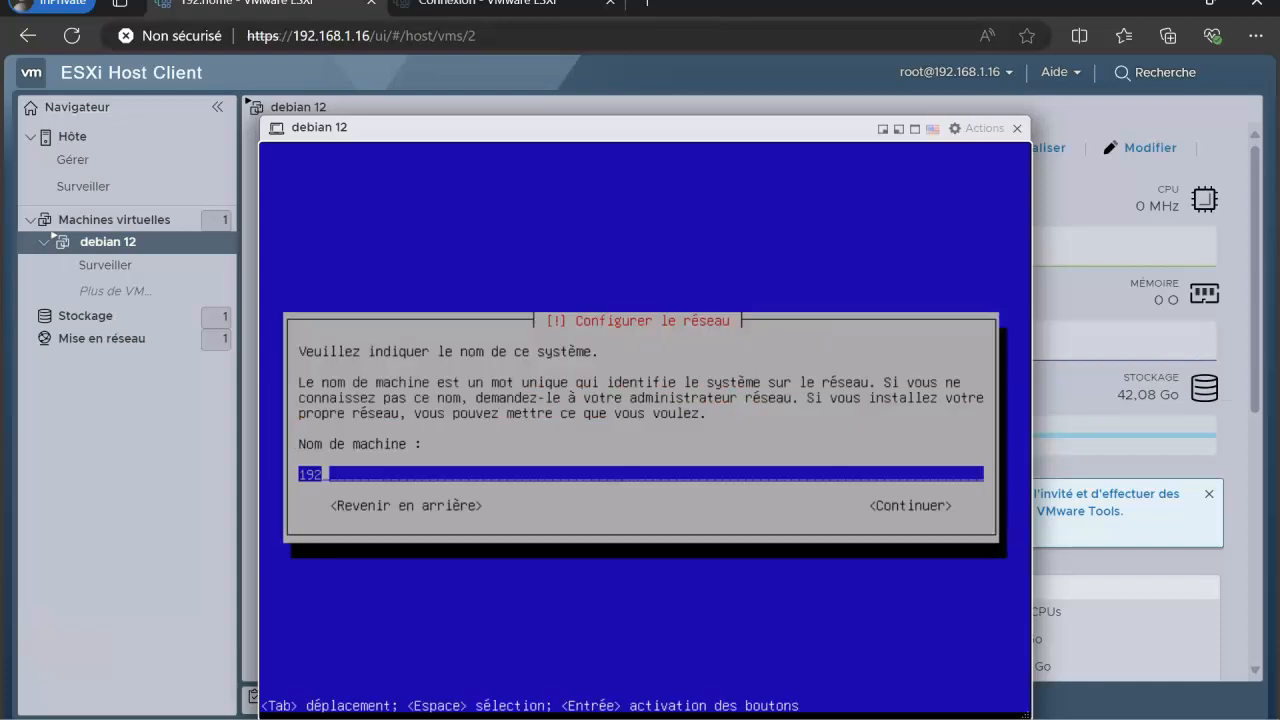
# Step: Set the machine name to srv01 and accept the proposed domain name
pyautogui.press('BackSpace')
pyautogui.write('d')
pyautogui.press('BackSpace')
pyautogui.write('srv0')
pyautogui.press('Tab')
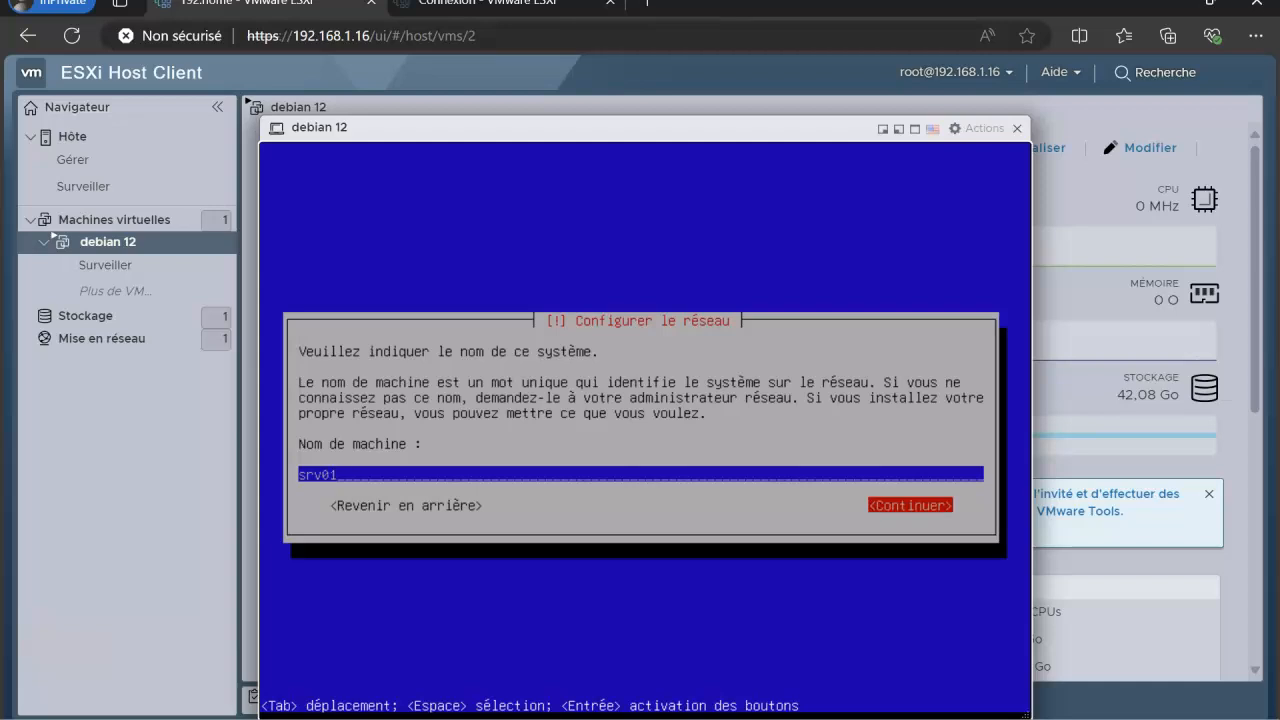
pyautogui.press('Return')
pyautogui.press('Tab')
pyautogui.press('Return')
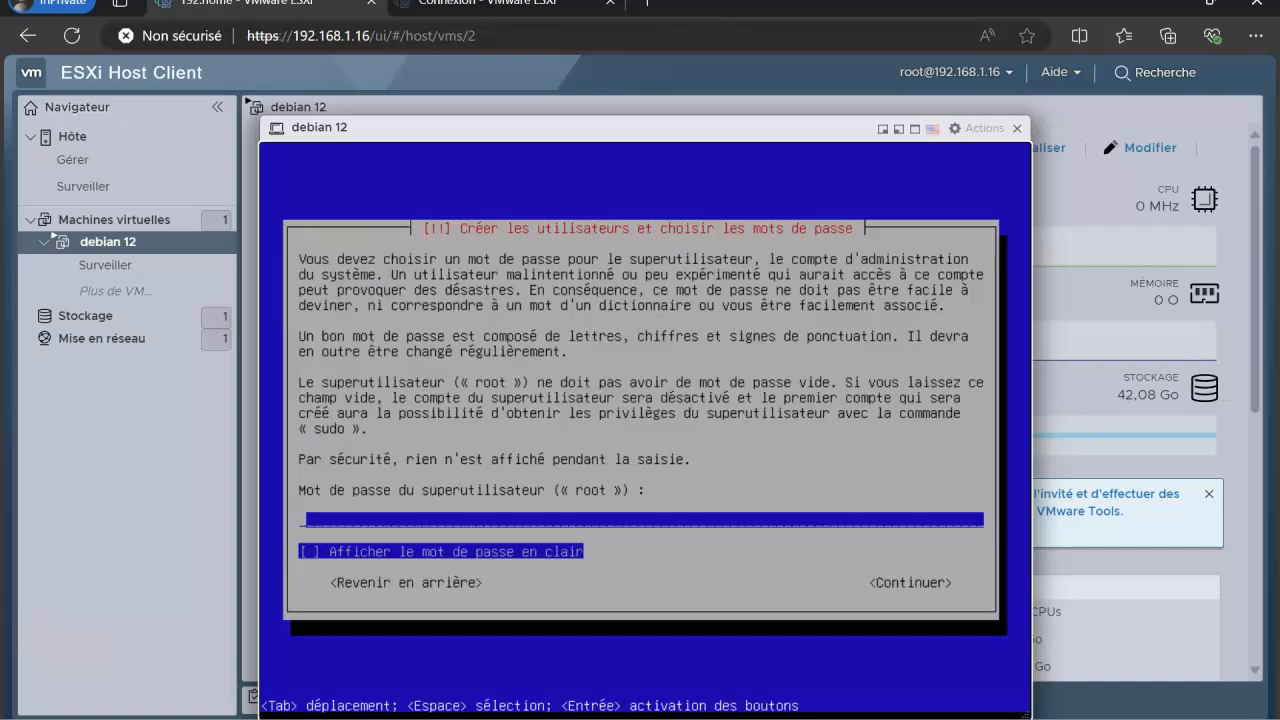
# Step: Enter the superuser (root) password and confirm it
pyautogui.write('***********')
pyautogui.press('Tab')
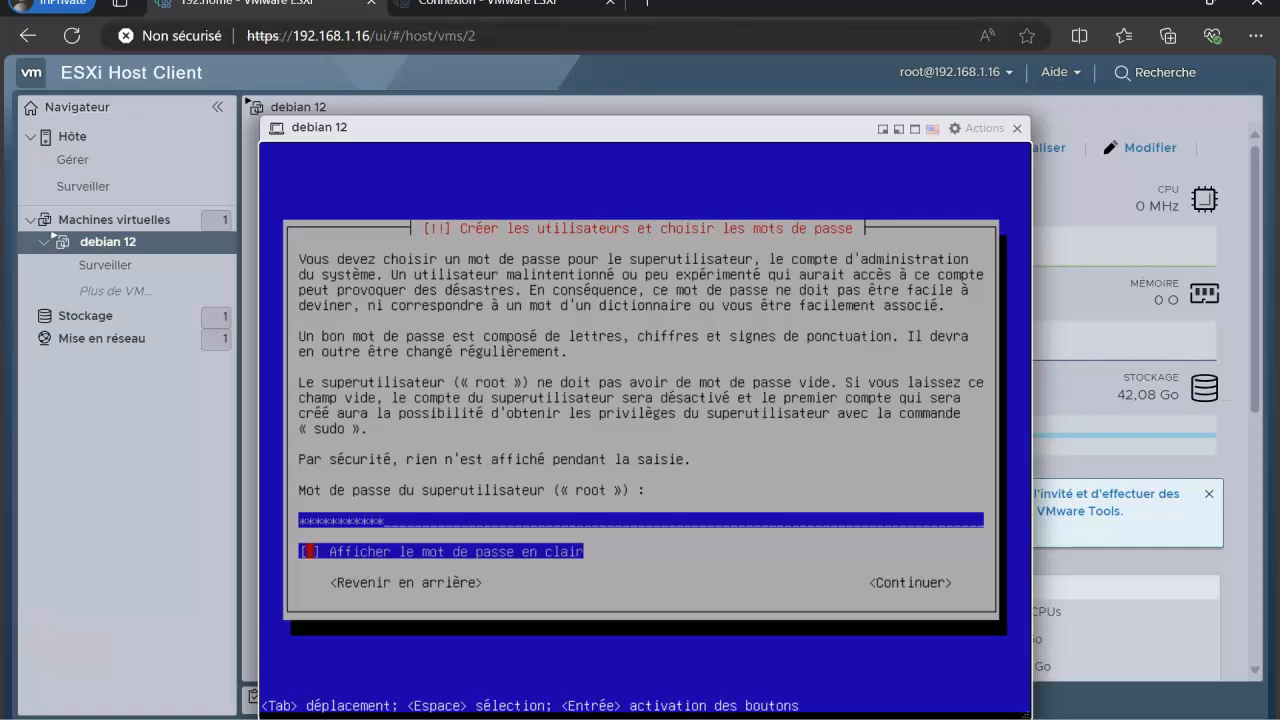
pyautogui.press('Tab')
pyautogui.press('Return')
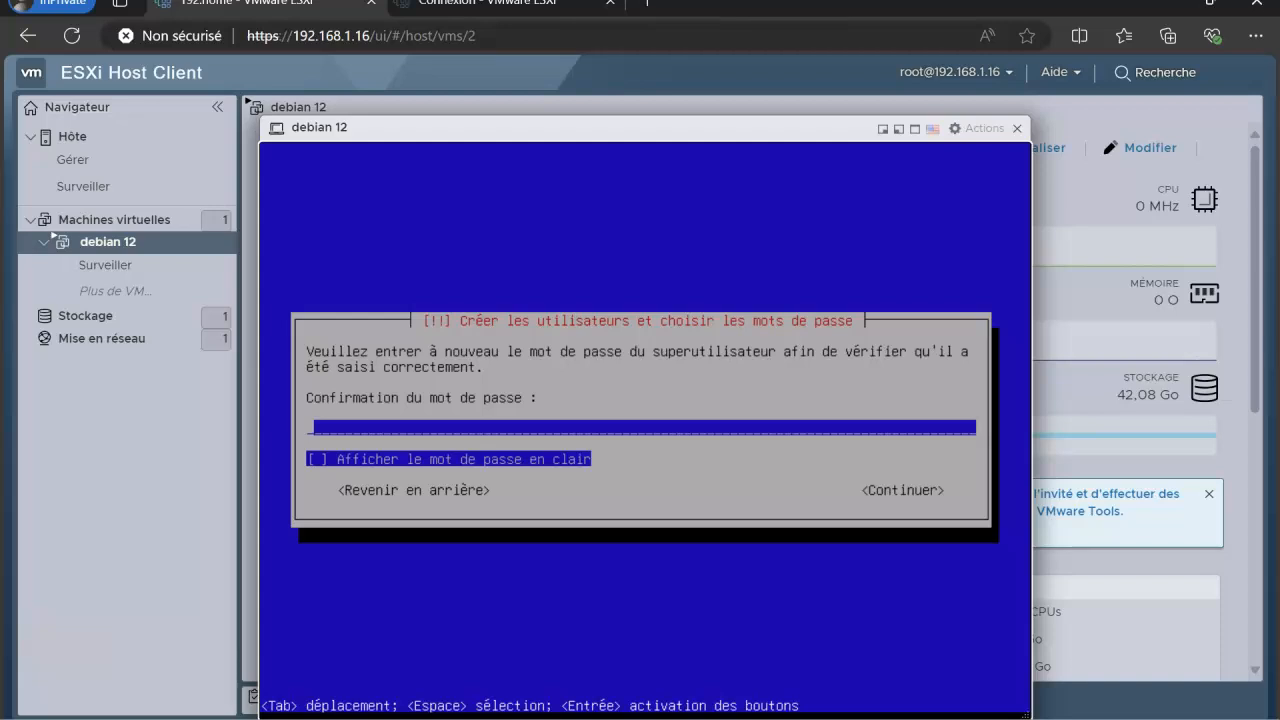
pyautogui.write('***********')
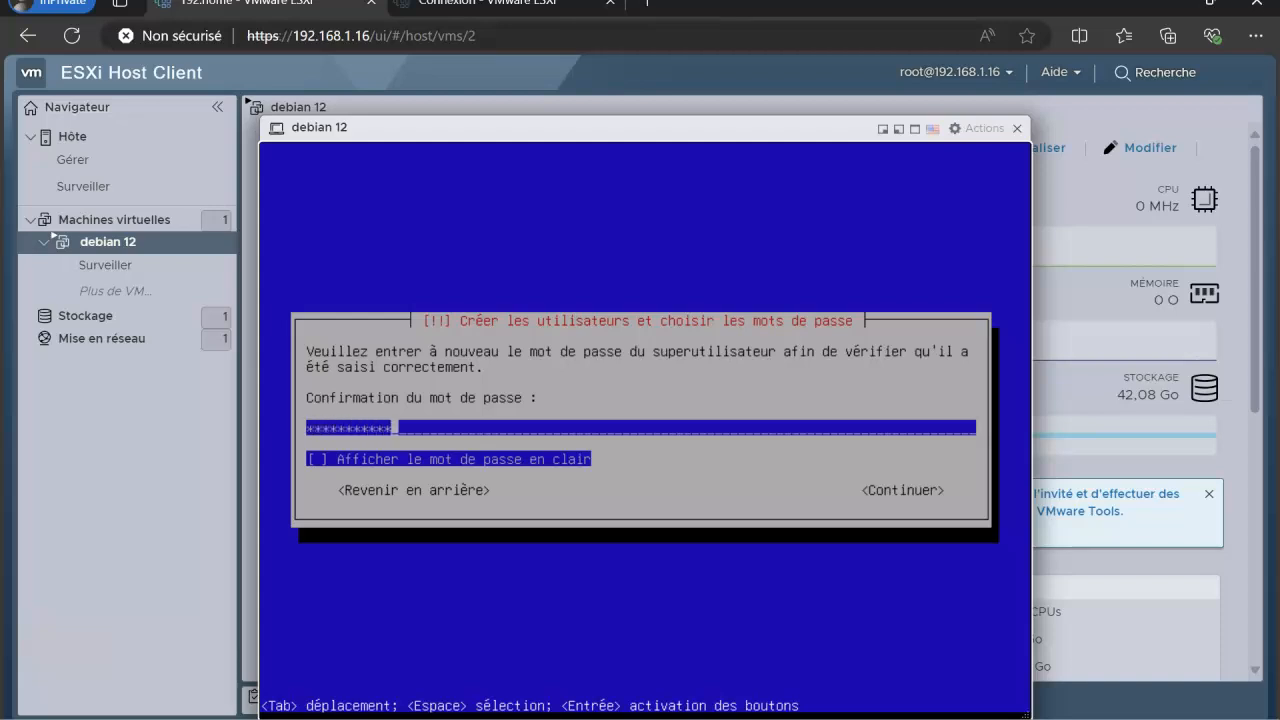
pyautogui.press('Tab')
pyautogui.press('Return')
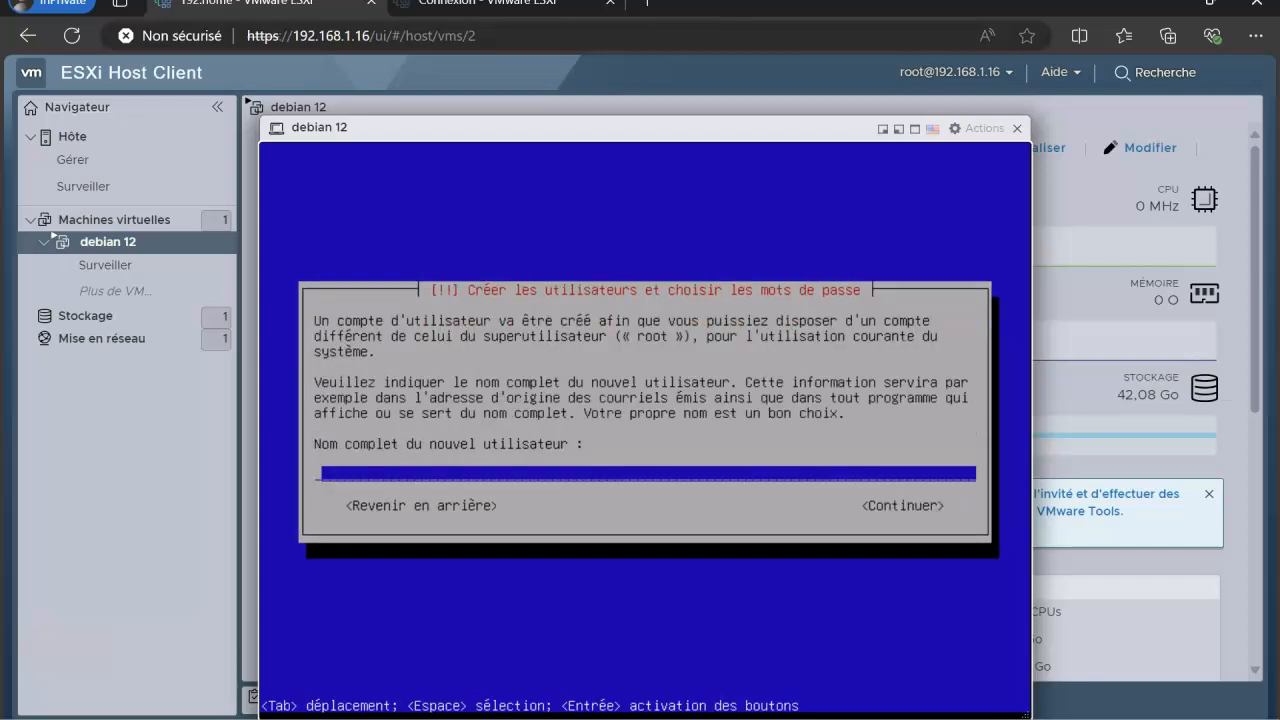
# Step: Enter the new user's full name and accept the proposed login name for the account
pyautogui.write('bamzo')
pyautogui.press('Tab')
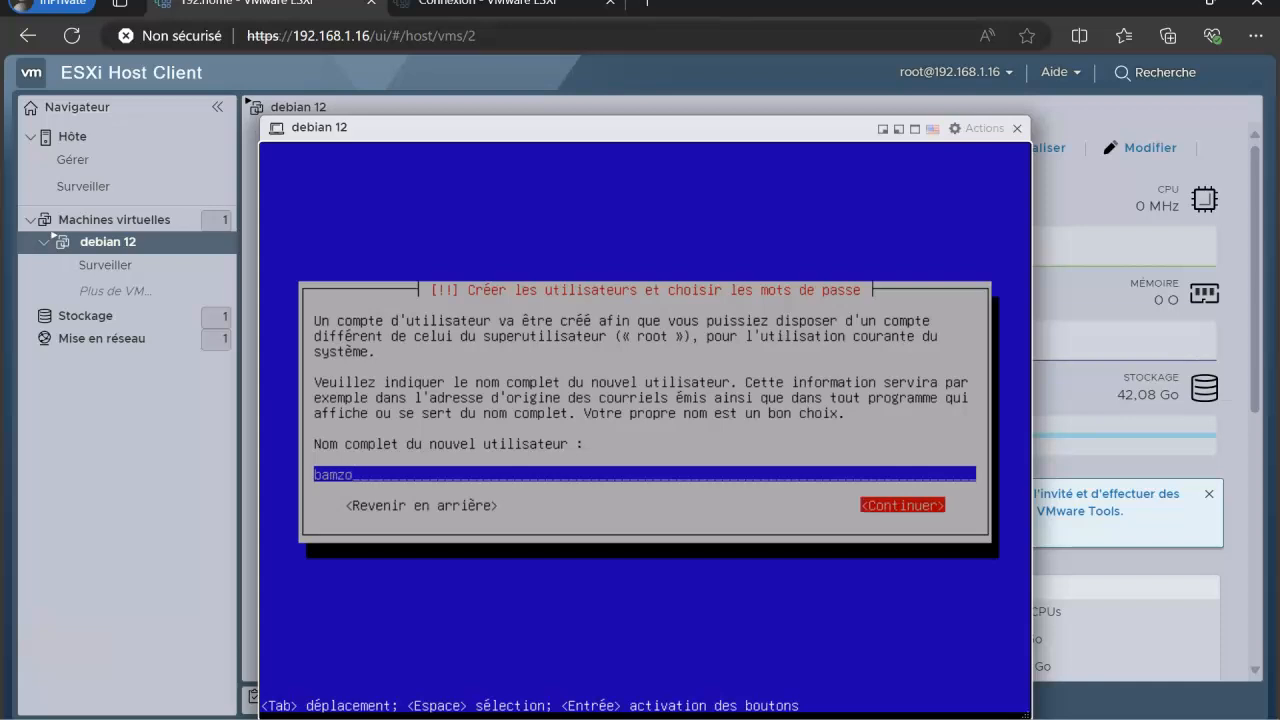
pyautogui.press('Return')
pyautogui.press('Tab')
pyautogui.press('Return')
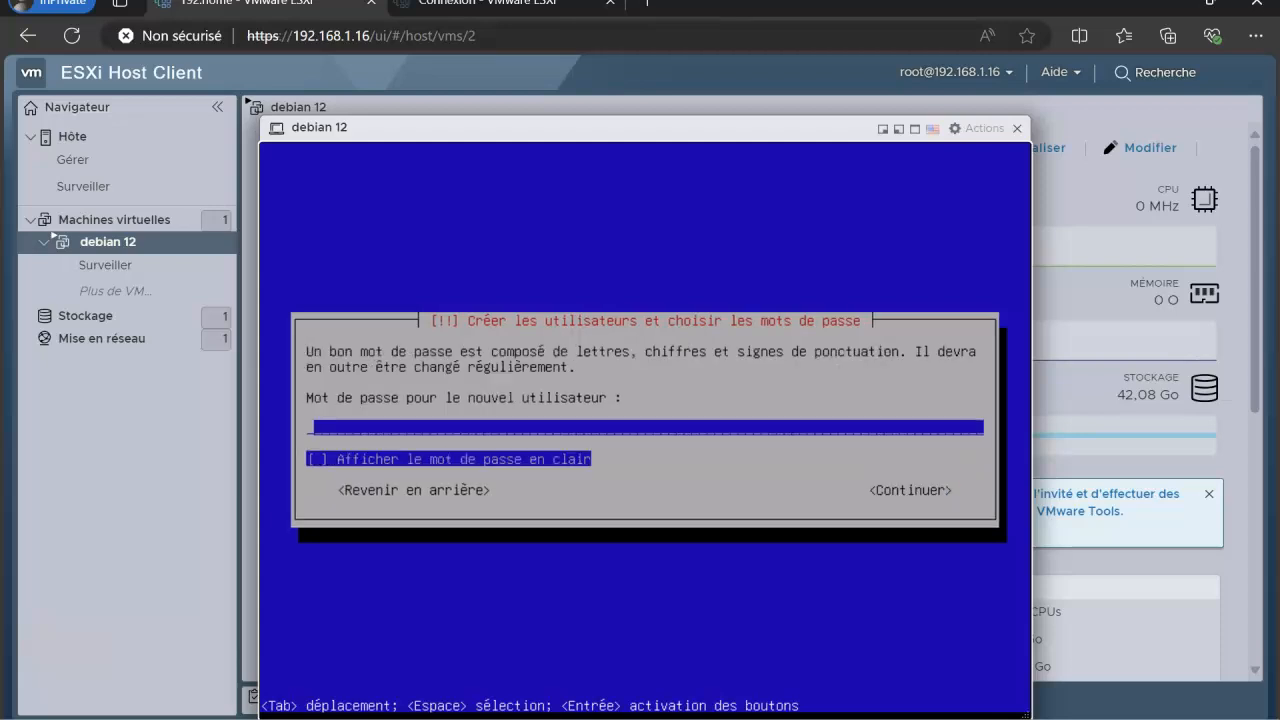
# Step: Enter the new user's account password and confirm it
pyautogui.write('***********')
pyautogui.press('Tab')
pyautogui.press('Tab')
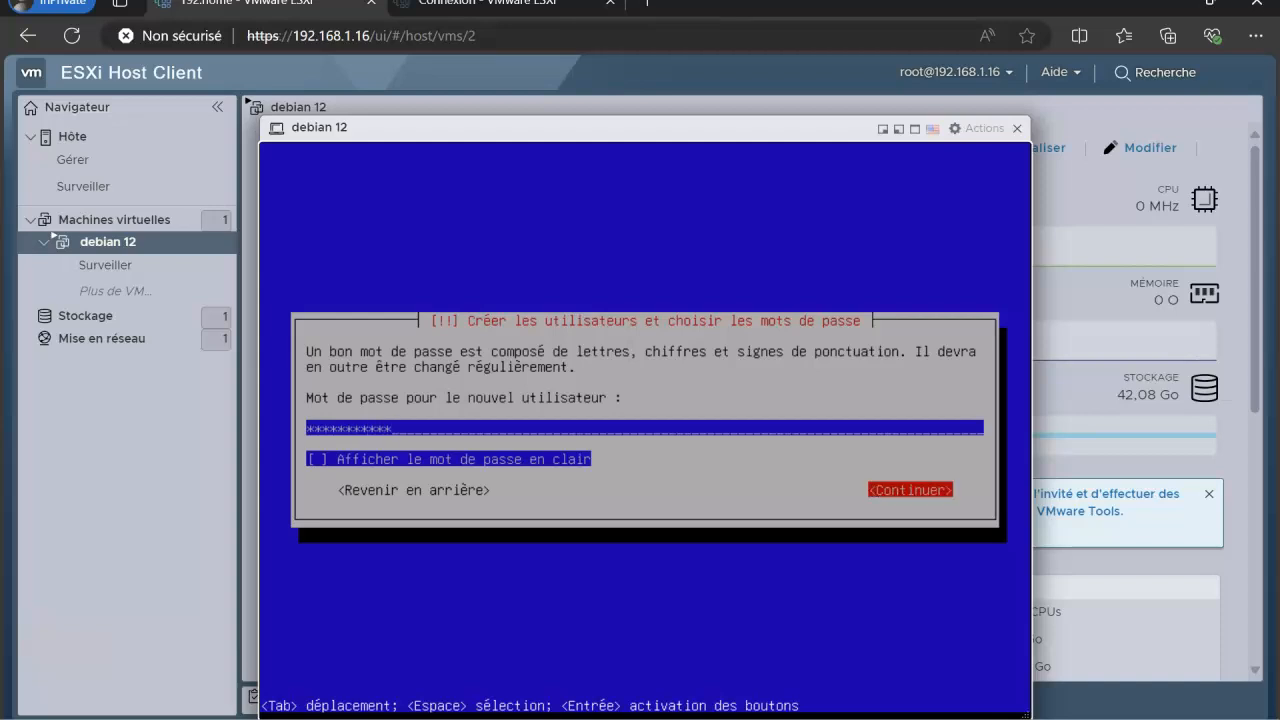
pyautogui.press('Return')
pyautogui.write('***********')
pyautogui.press('Tab')
pyautogui.press('Tab')
pyautogui.press('Return')
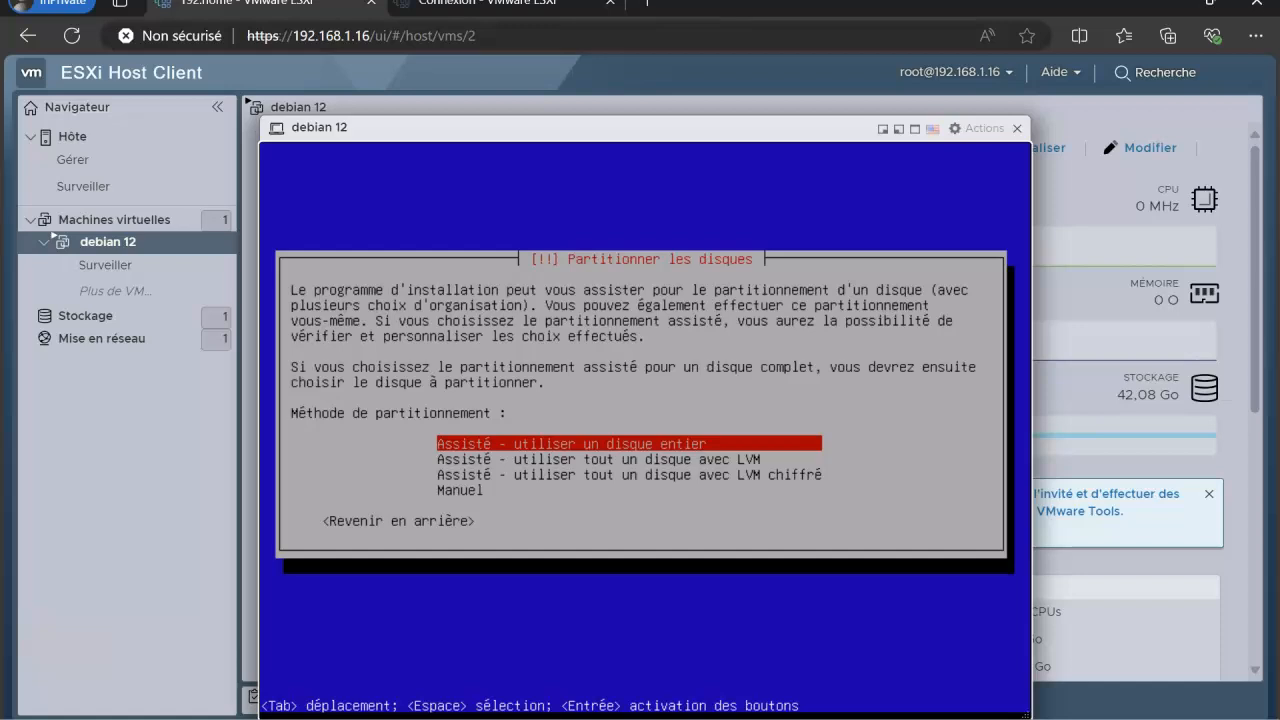
# Step: Choose guided partitioning of the entire sda disk with LVM, with separate /home, /var and /tmp partitions
pyautogui.press('Down')
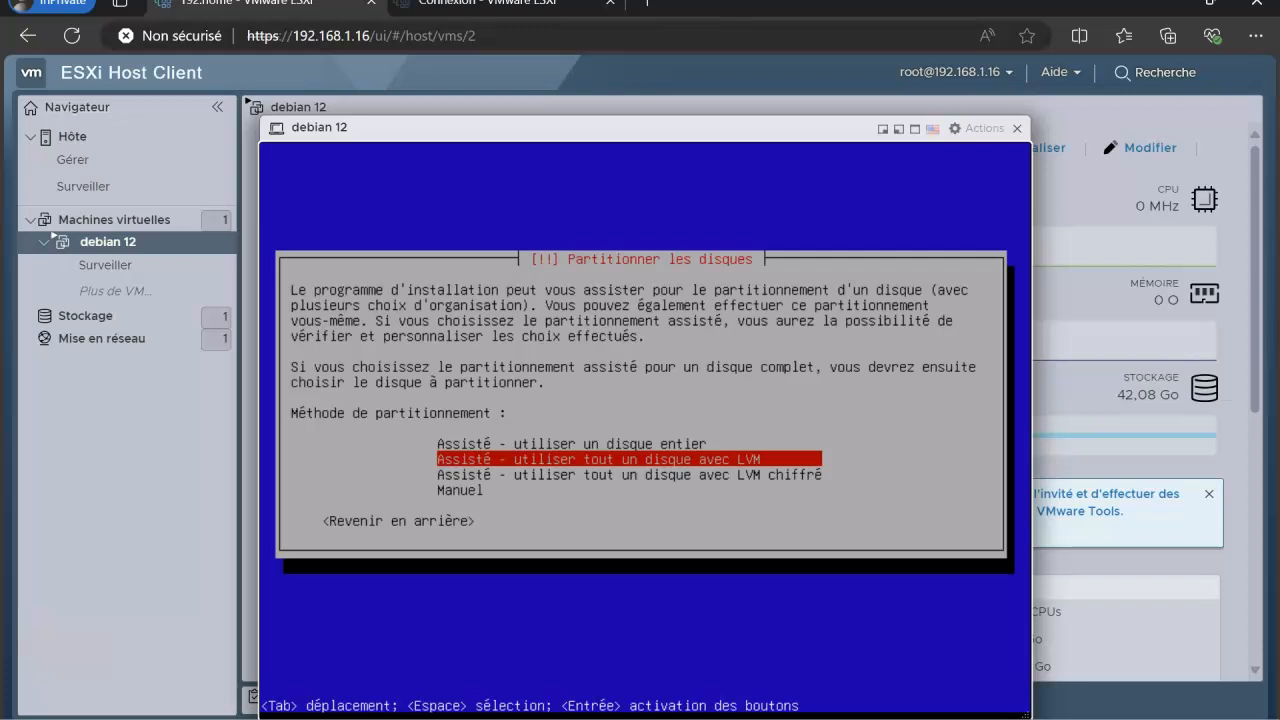
pyautogui.press('Return')
pyautogui.press('Return')
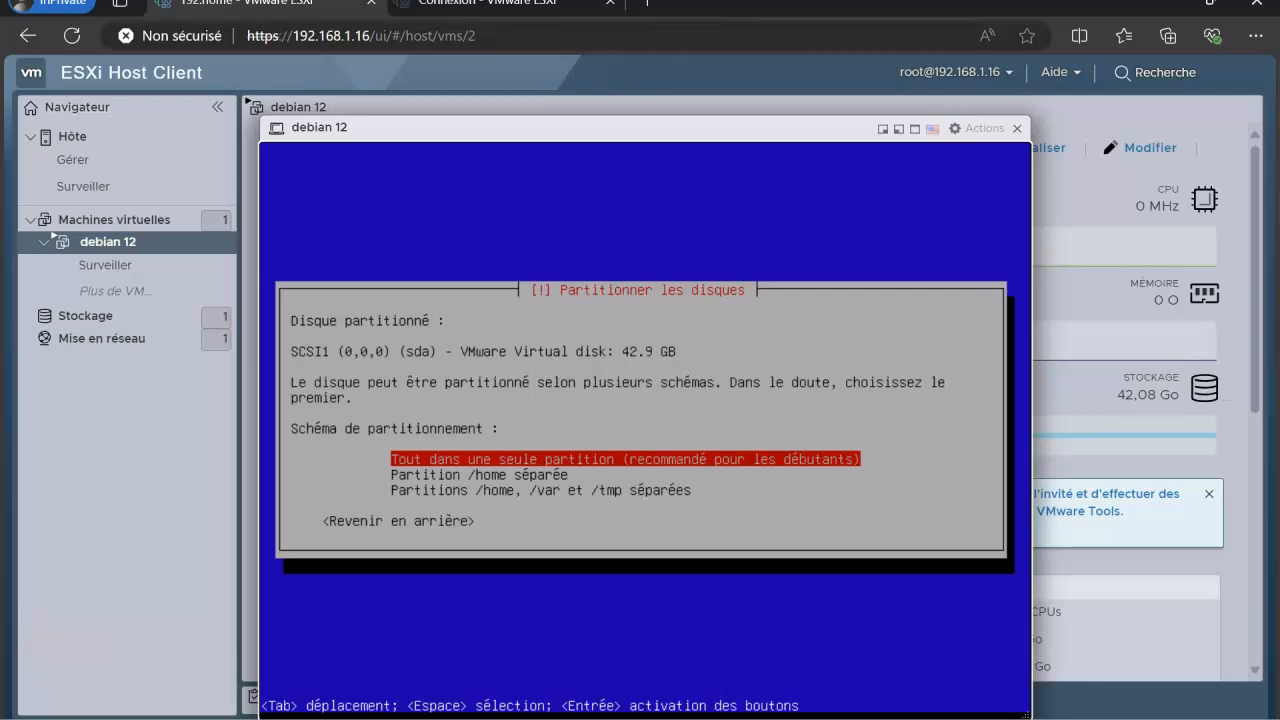
pyautogui.press('Down')
pyautogui.press('Down')
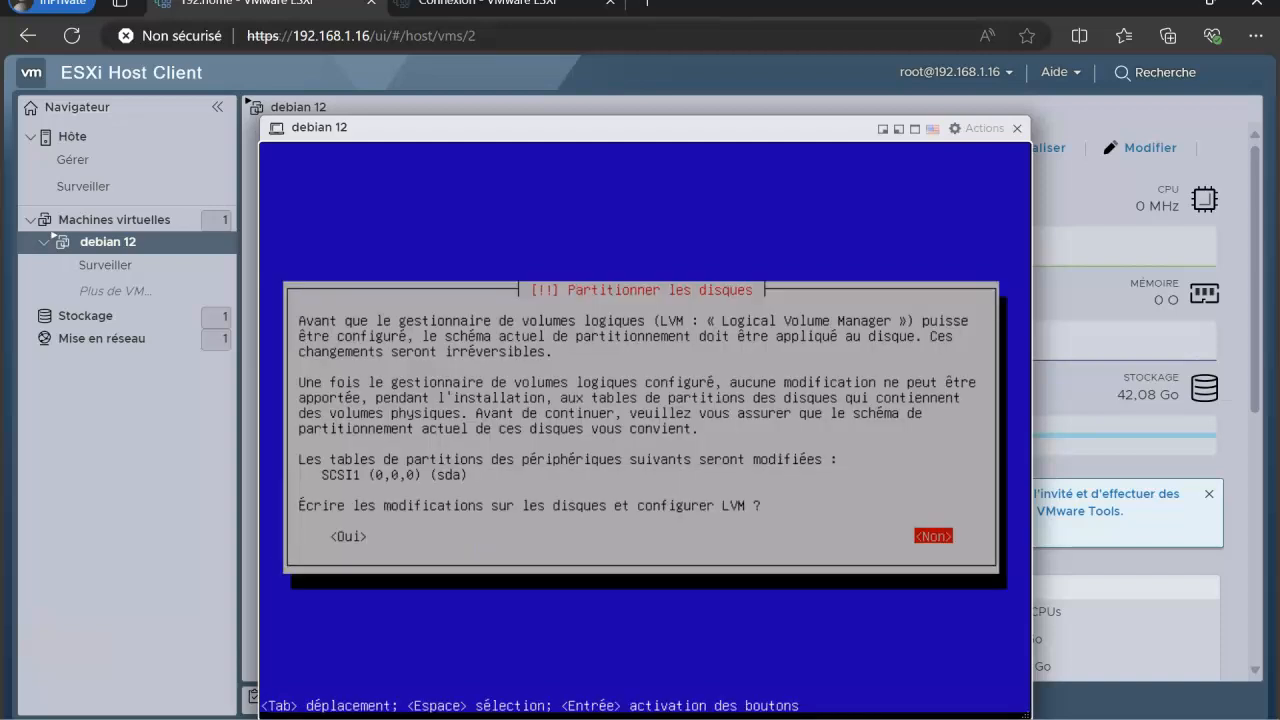
# Step: Write the LVM configuration using 42.4 GB of the volume group, and apply the partitioning changes to the disk
pyautogui.press('Tab')
pyautogui.press('Return')
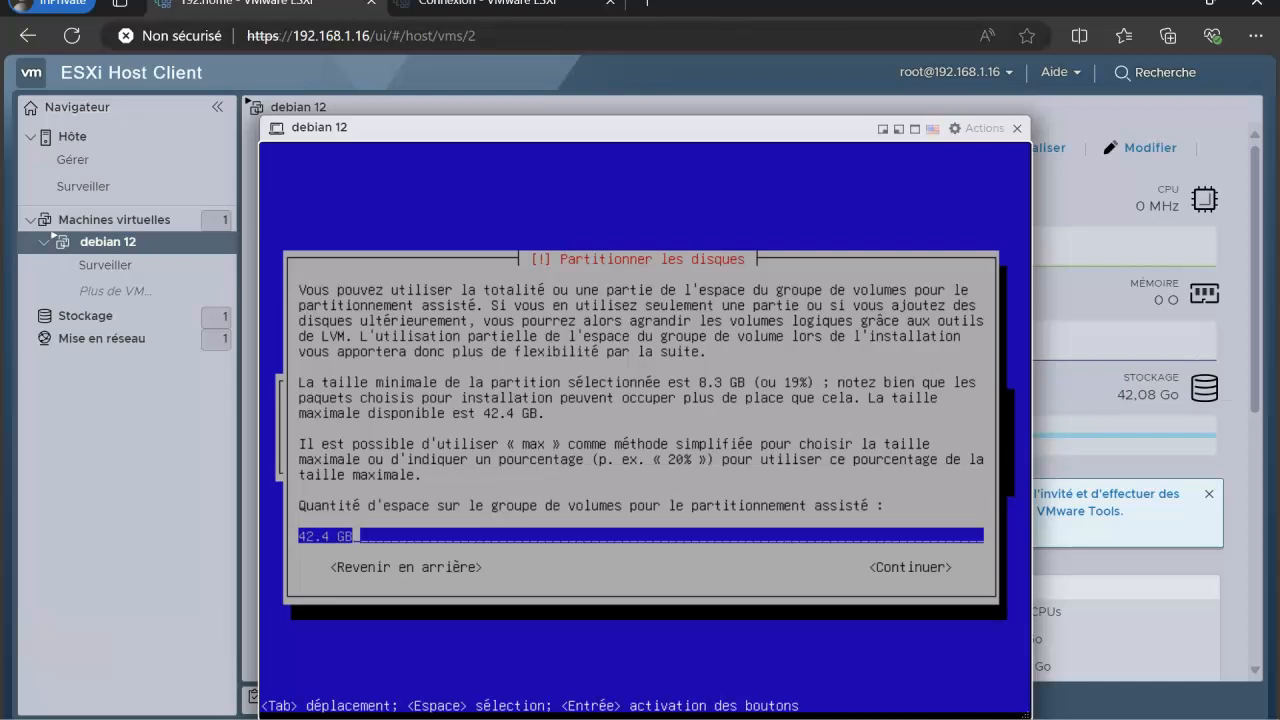
pyautogui.press('Tab')
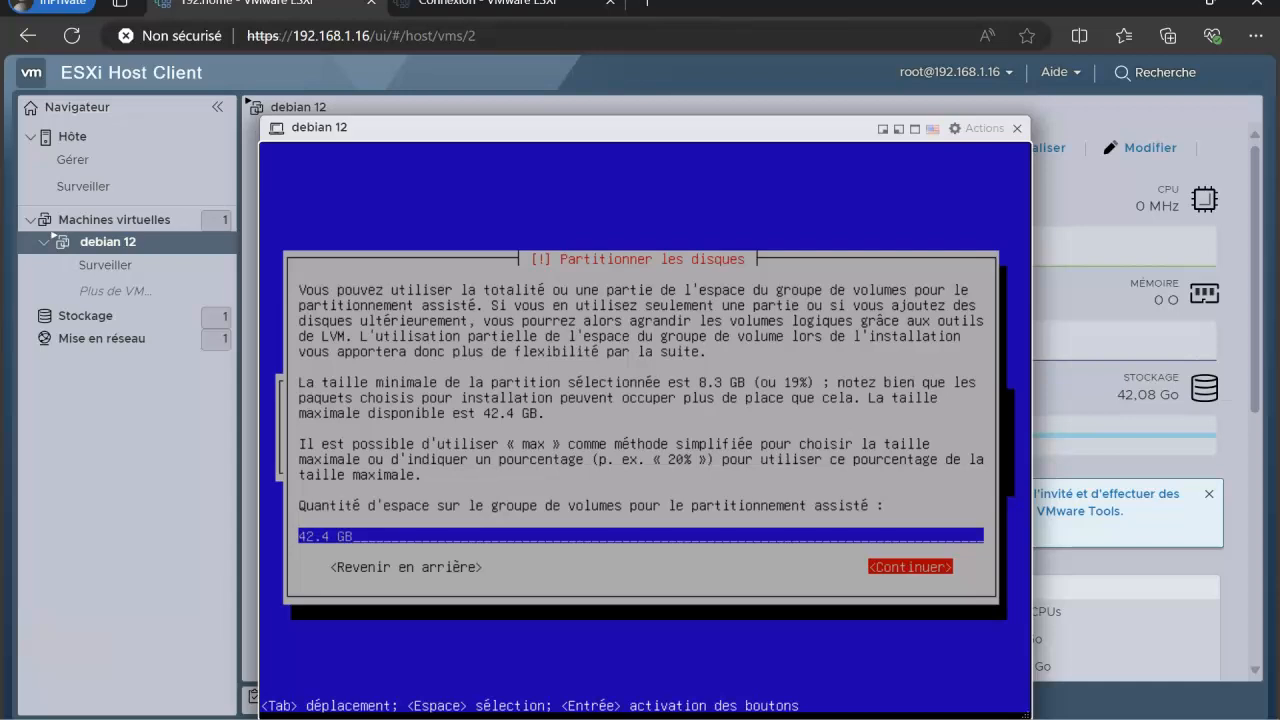
pyautogui.press('Return')
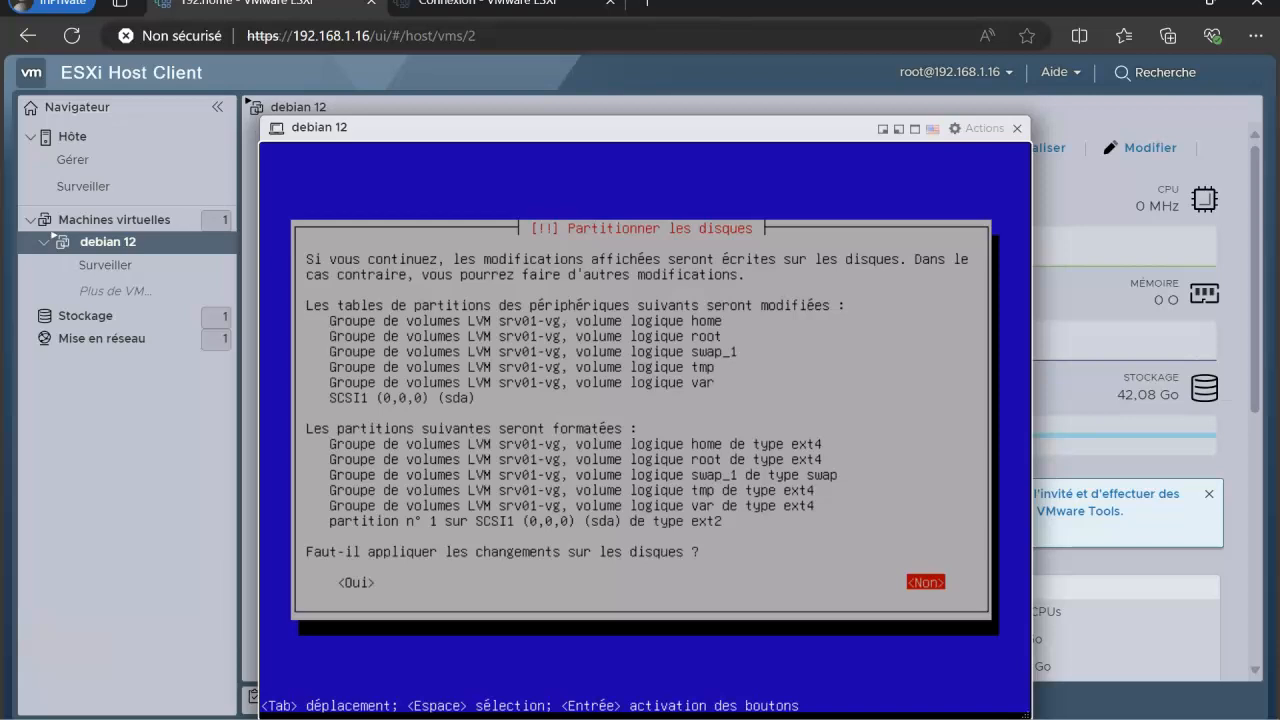
pyautogui.press('Tab')
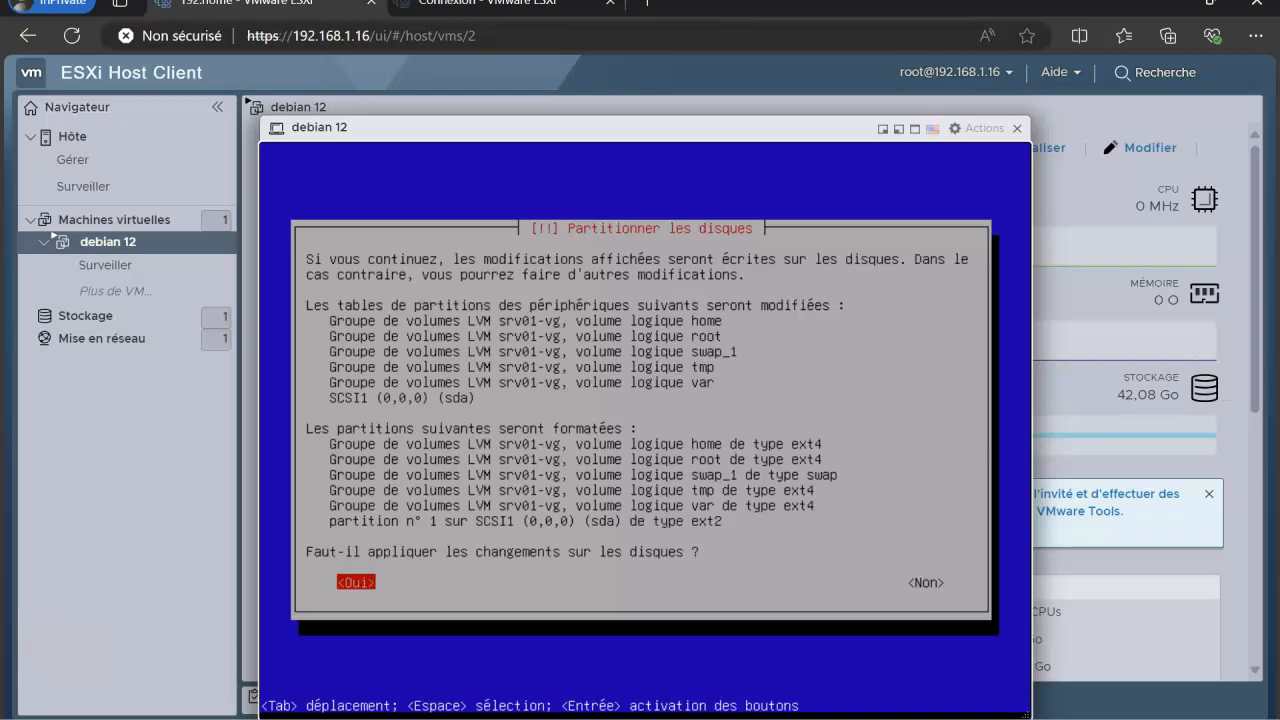
pyautogui.press('Return')
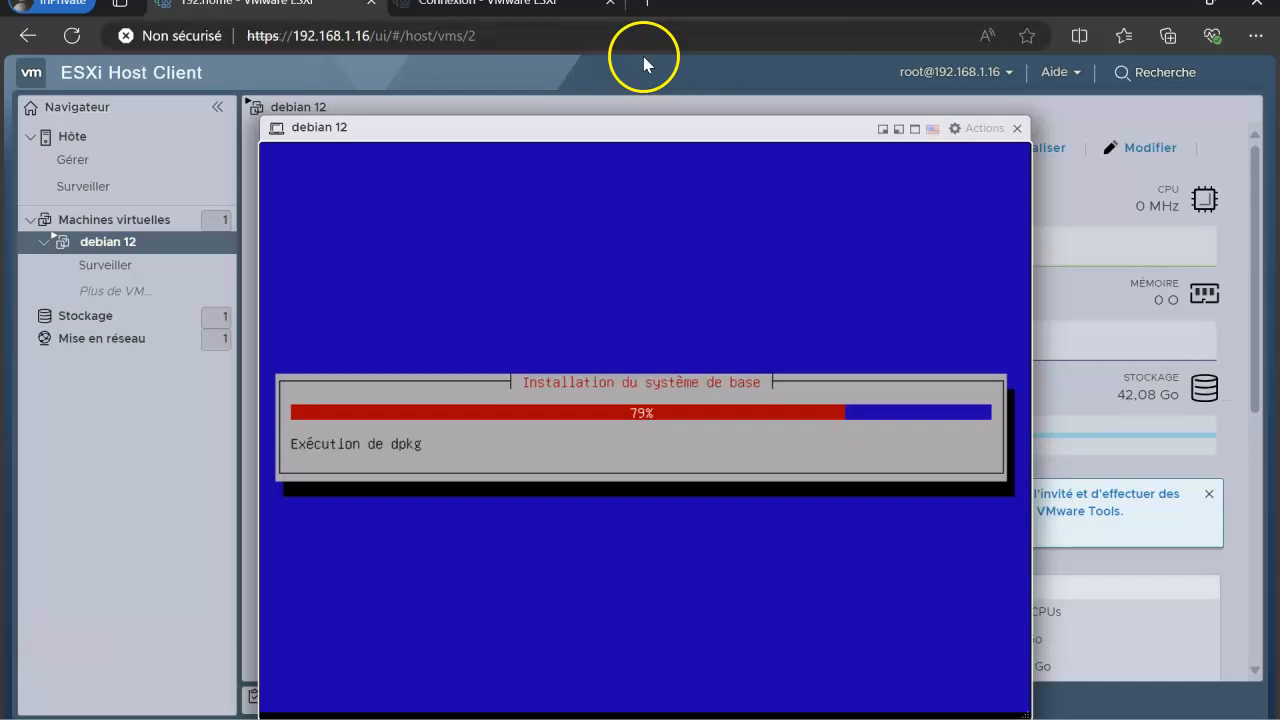
# Step: Close the console and examine the virtual machine's files in the debian 12 folder of datastore1
pyautogui.click(1018, 131)
pyautogui.click(90, 272)
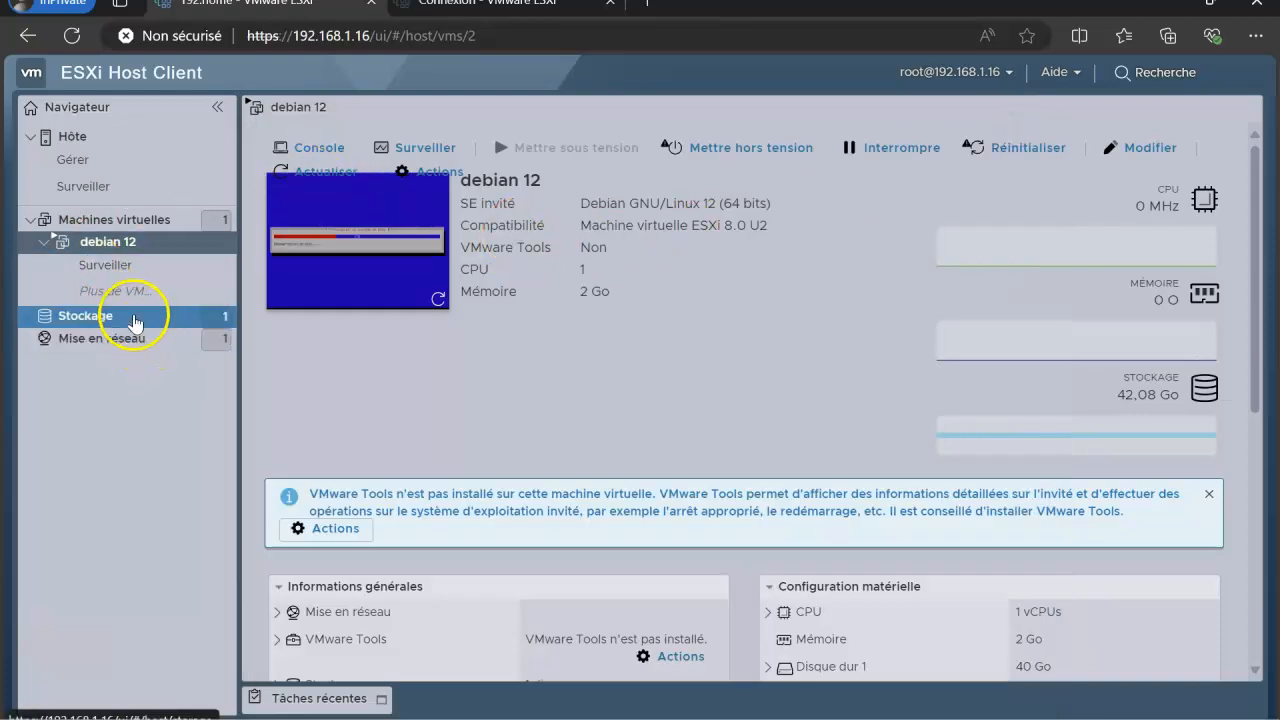
pyautogui.click(135, 318)
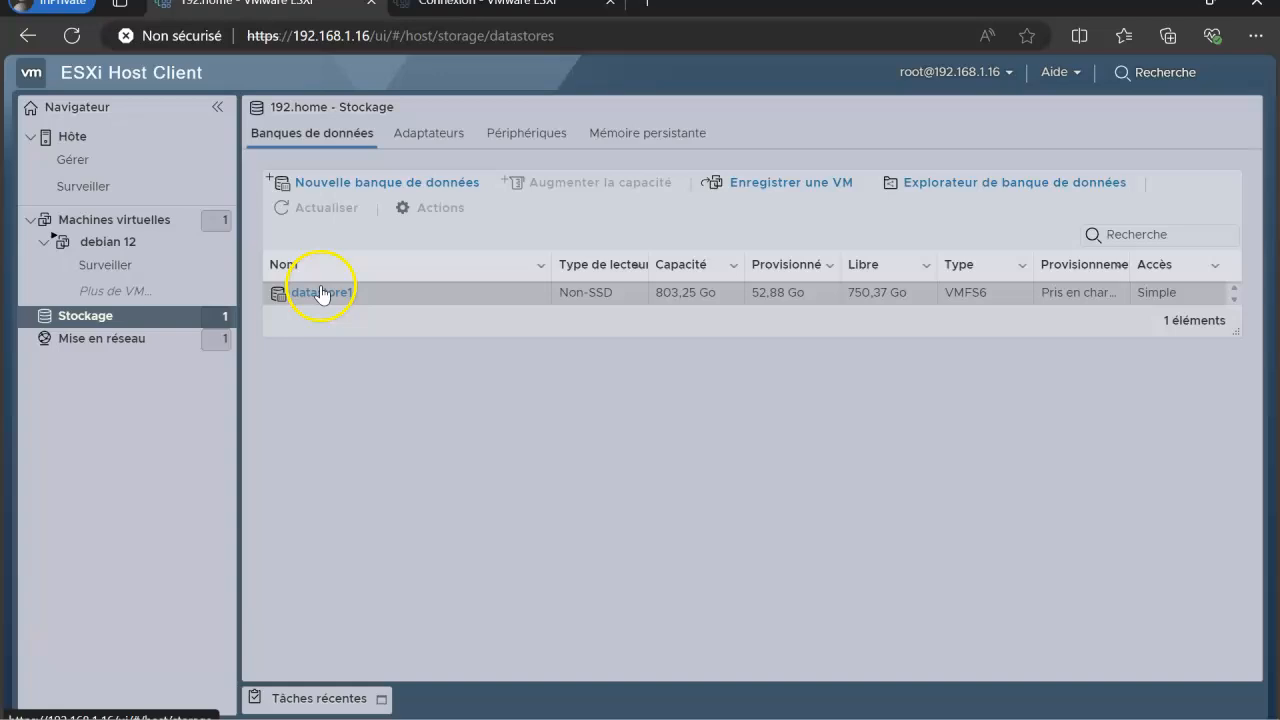
pyautogui.click(321, 293)
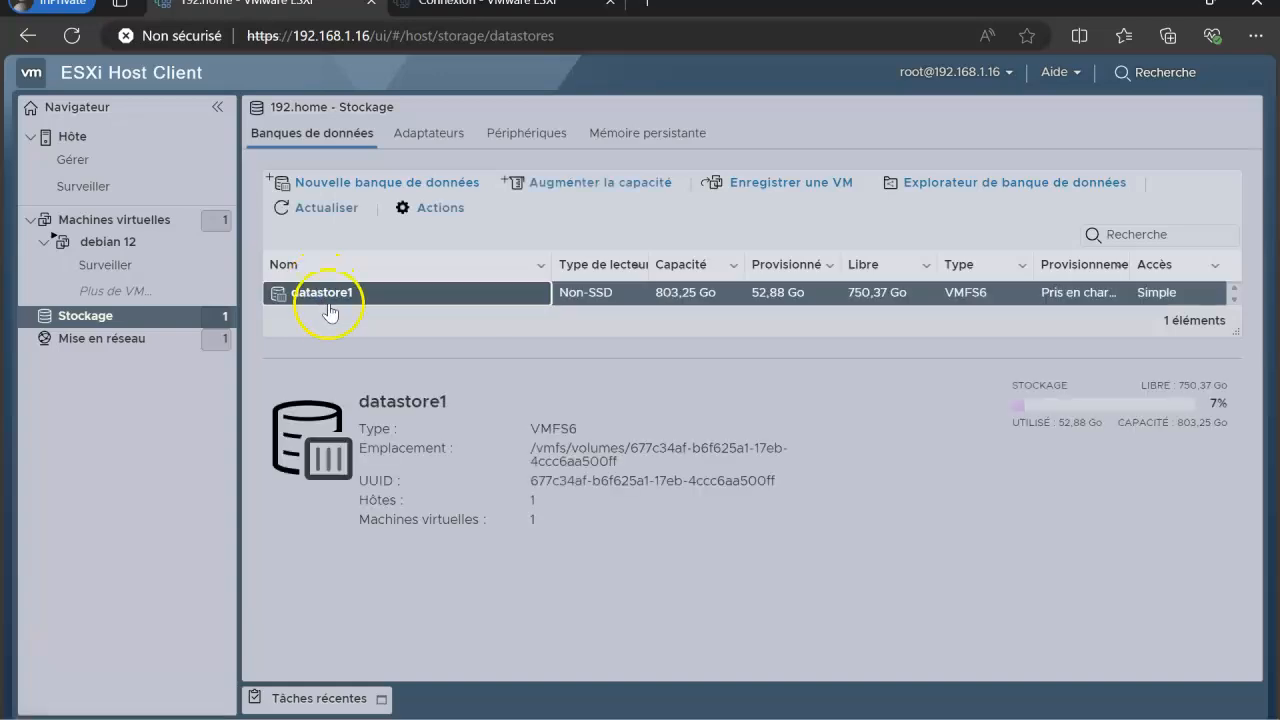
pyautogui.doubleClick(318, 292)
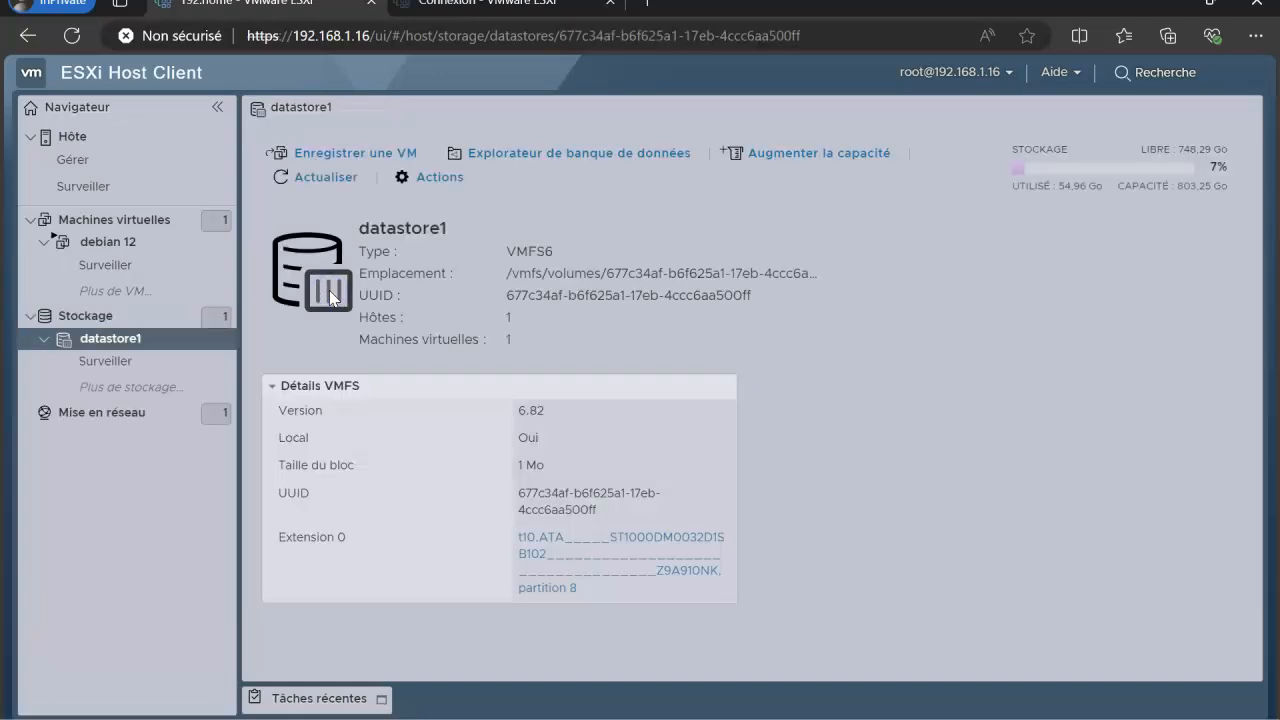
pyautogui.click(553, 152)
pyautogui.click(393, 260)
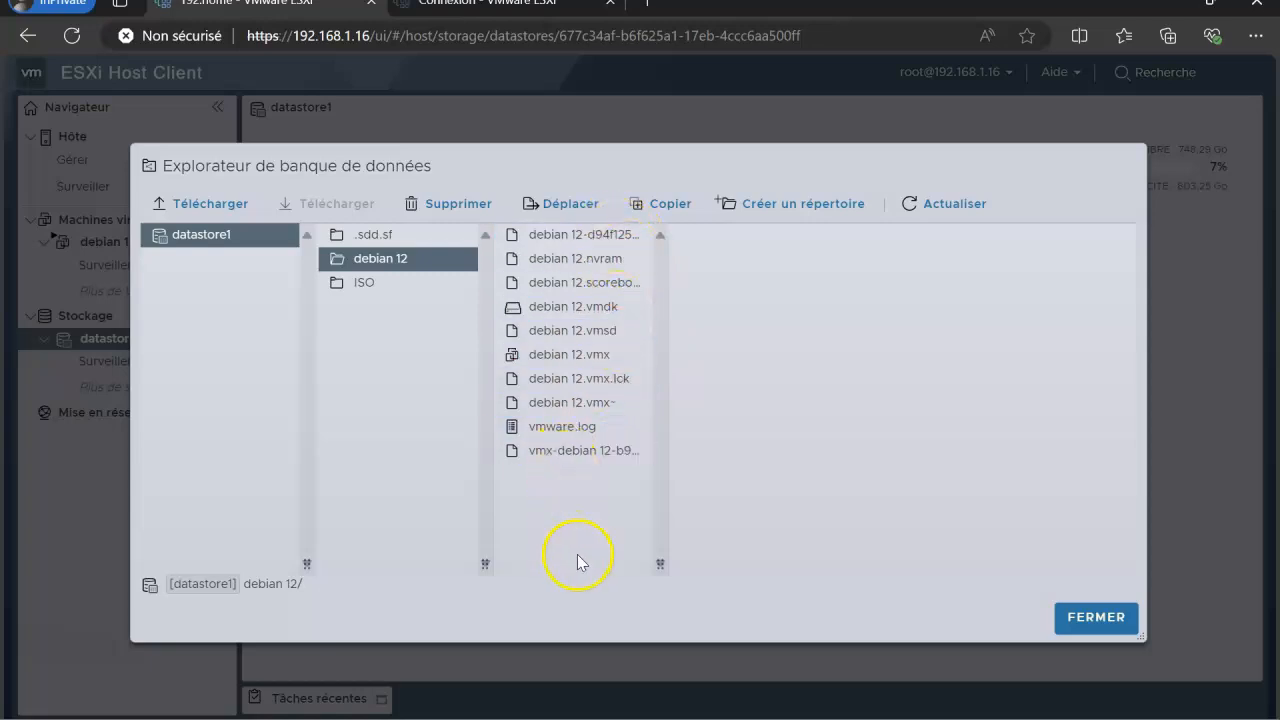
pyautogui.click(1078, 634)
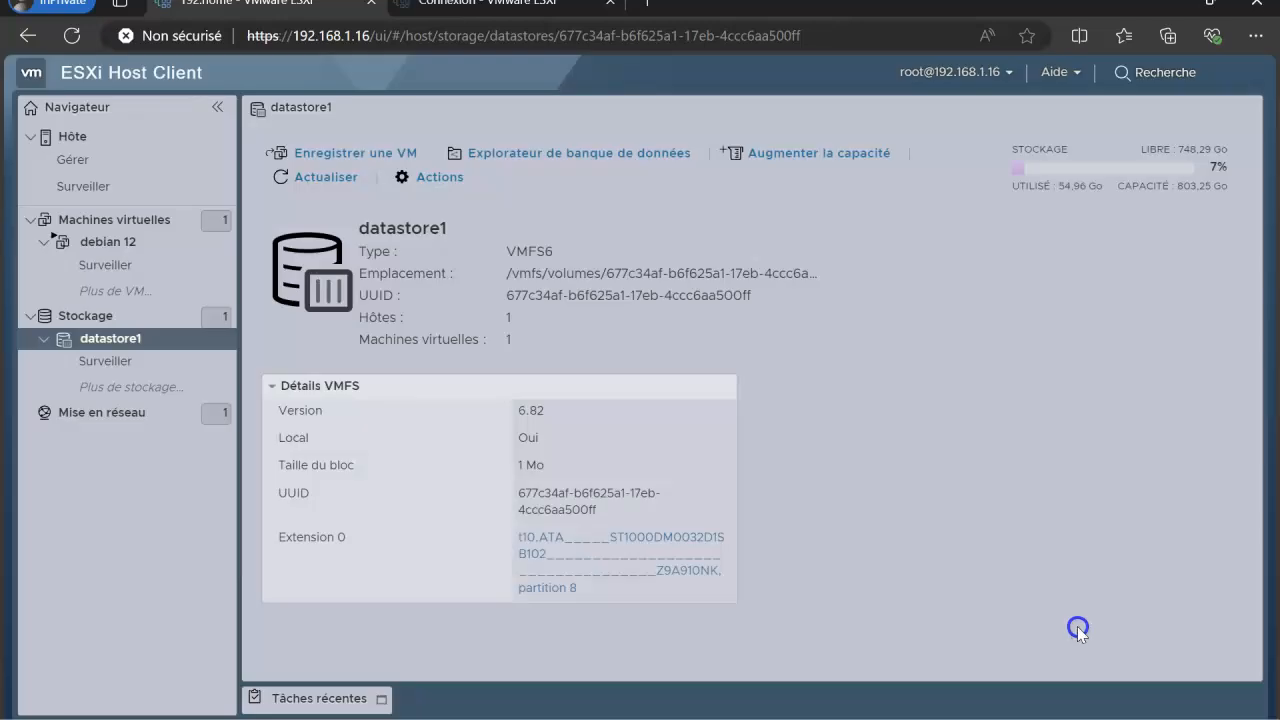
# Step: Reopen the debian 12 virtual machine's console and decline scanning additional installation media
pyautogui.click(112, 243)
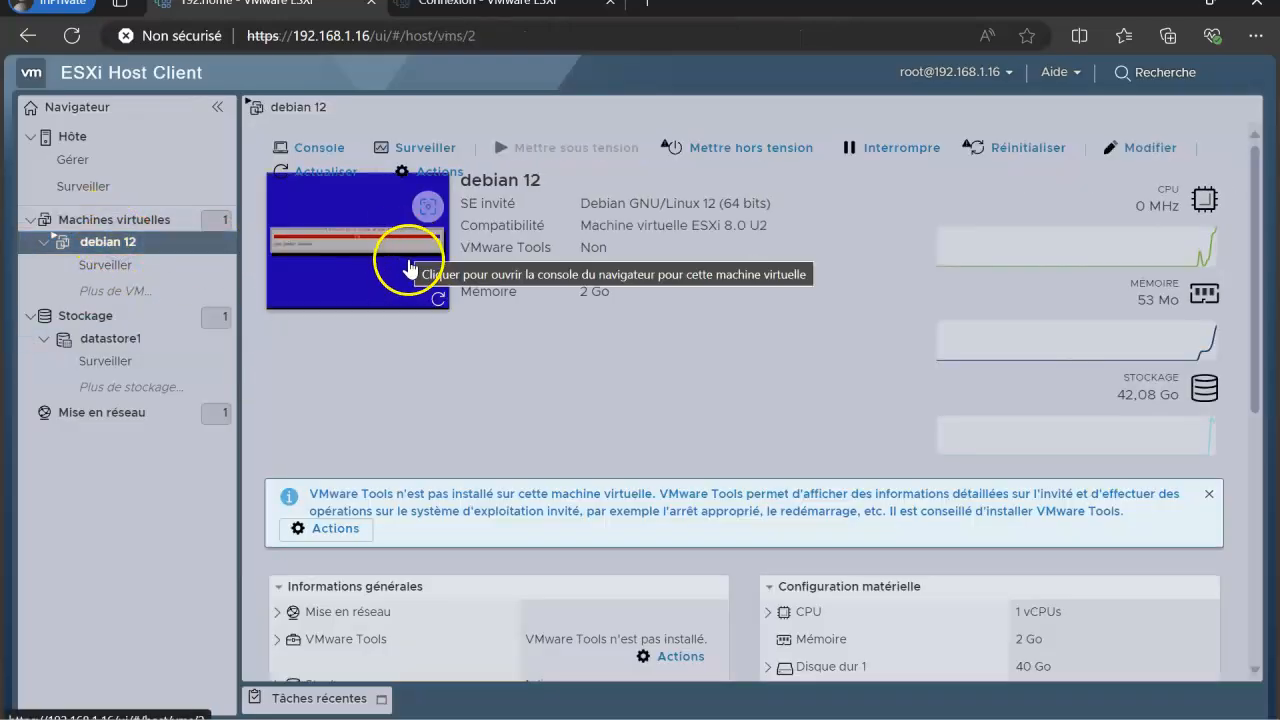
pyautogui.click(410, 268)
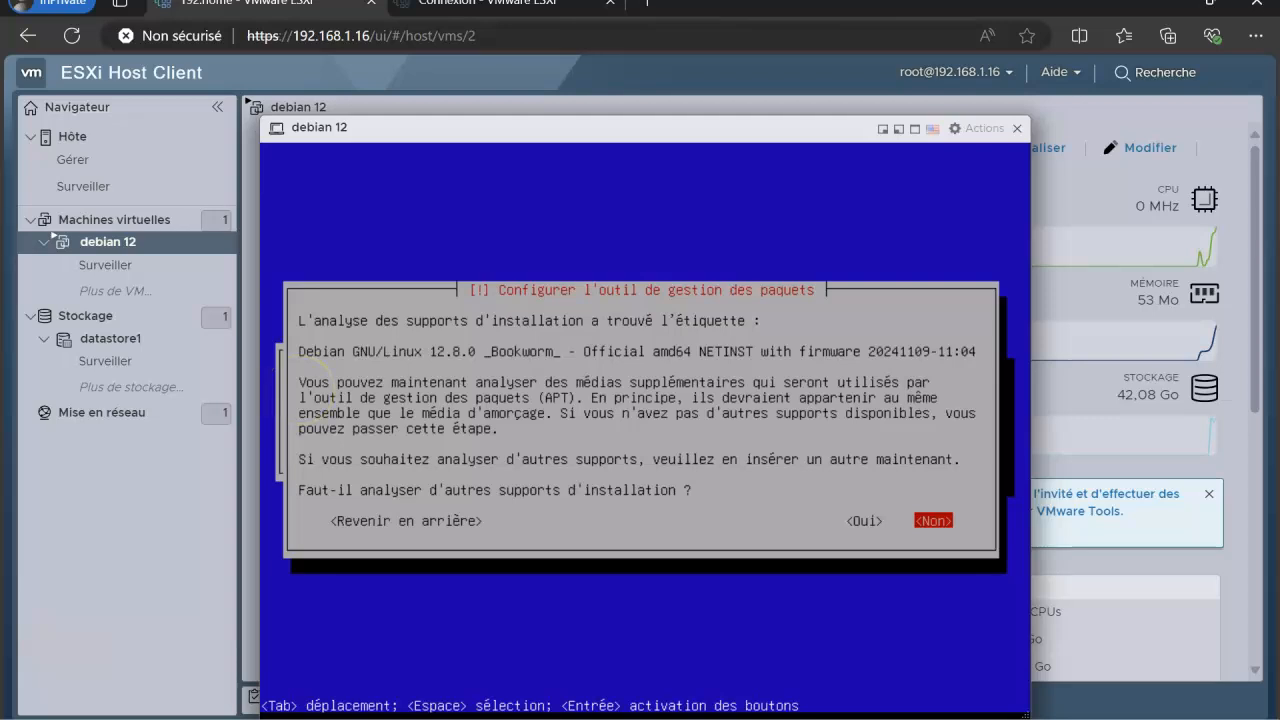
pyautogui.rightClick(295, 390)
pyautogui.click(820, 323)
pyautogui.press('Return')
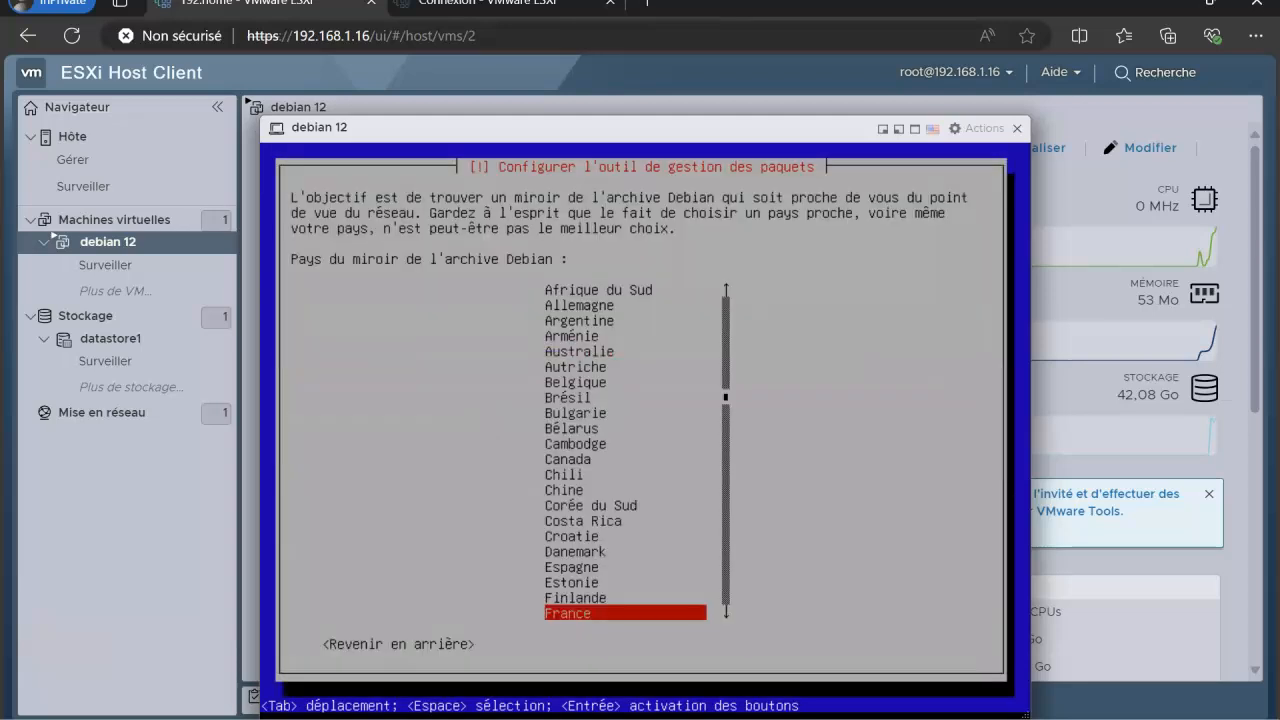
pyautogui.press('Return')
pyautogui.press('Return')
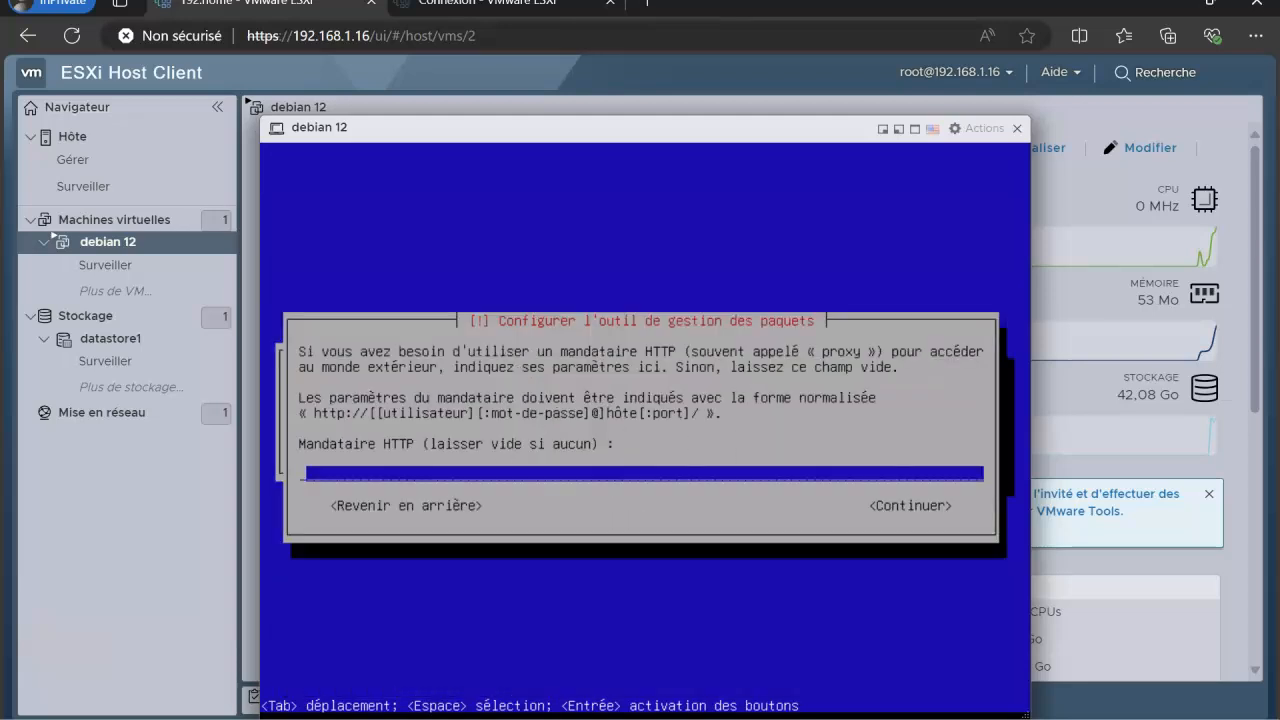
pyautogui.press('Tab')
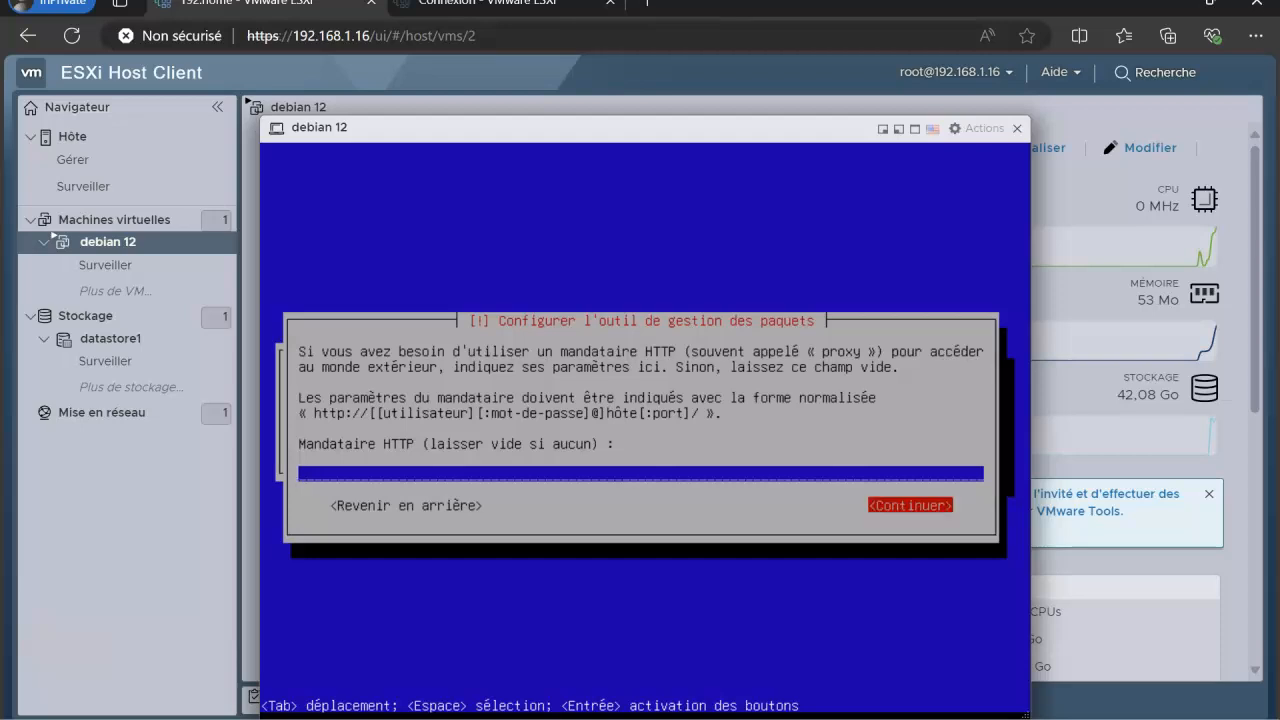
pyautogui.press('Tab')
pyautogui.press('Tab')
pyautogui.press('Escape')
pyautogui.press('Escape')
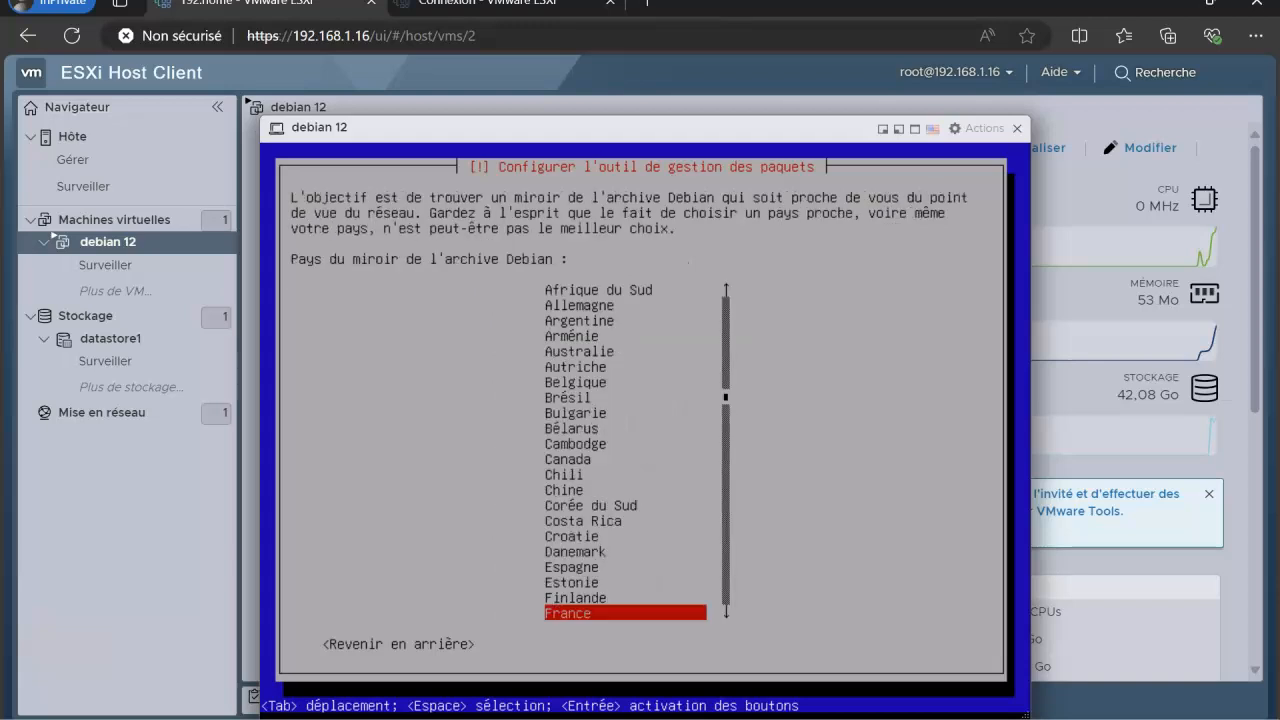
# Step: Back out of the Debian mirror country selection and continue the installation without a network mirror
pyautogui.press('Escape')
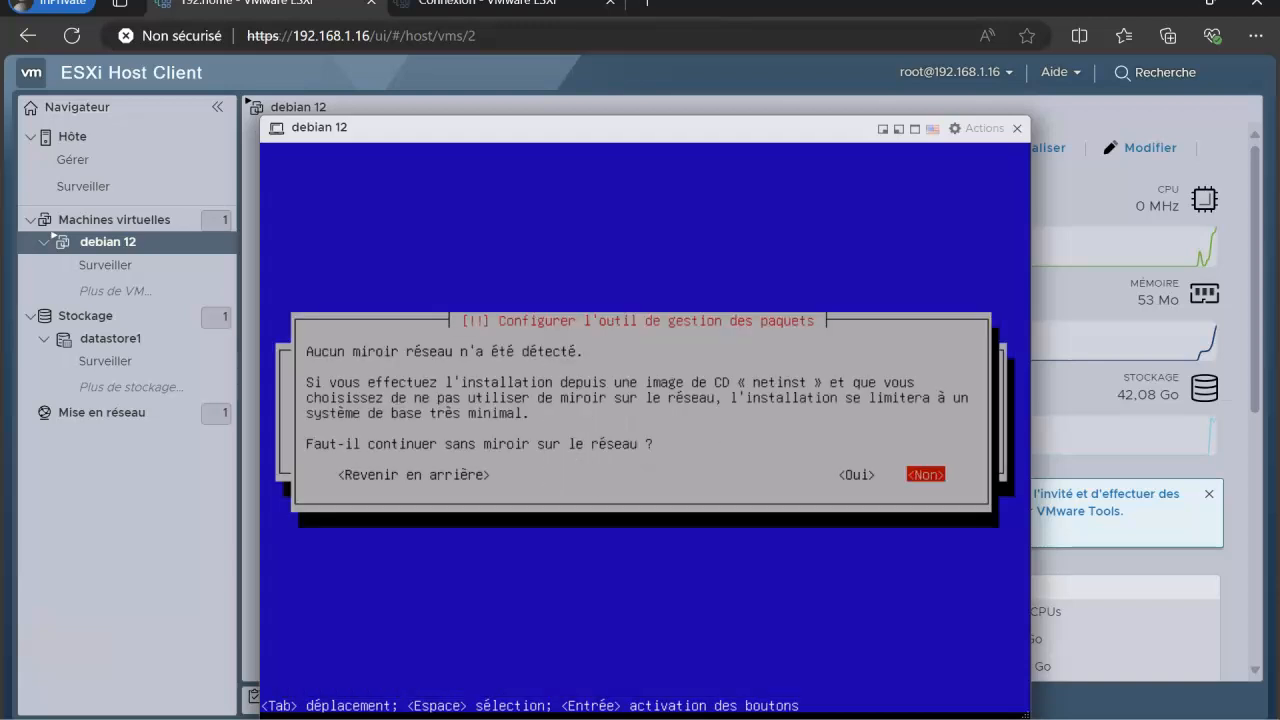
pyautogui.press('Left')
pyautogui.press('Return')
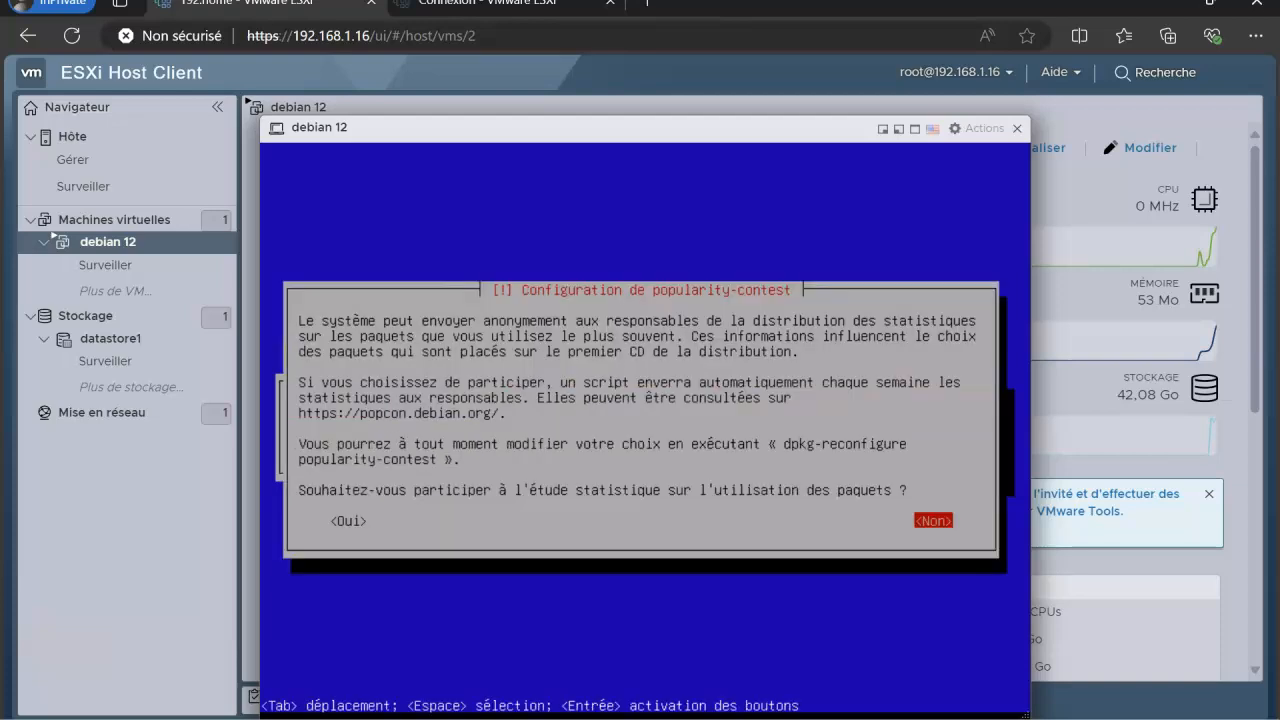
# Step: Decline the package usage survey and install only the usual system utilities
pyautogui.press('Return')
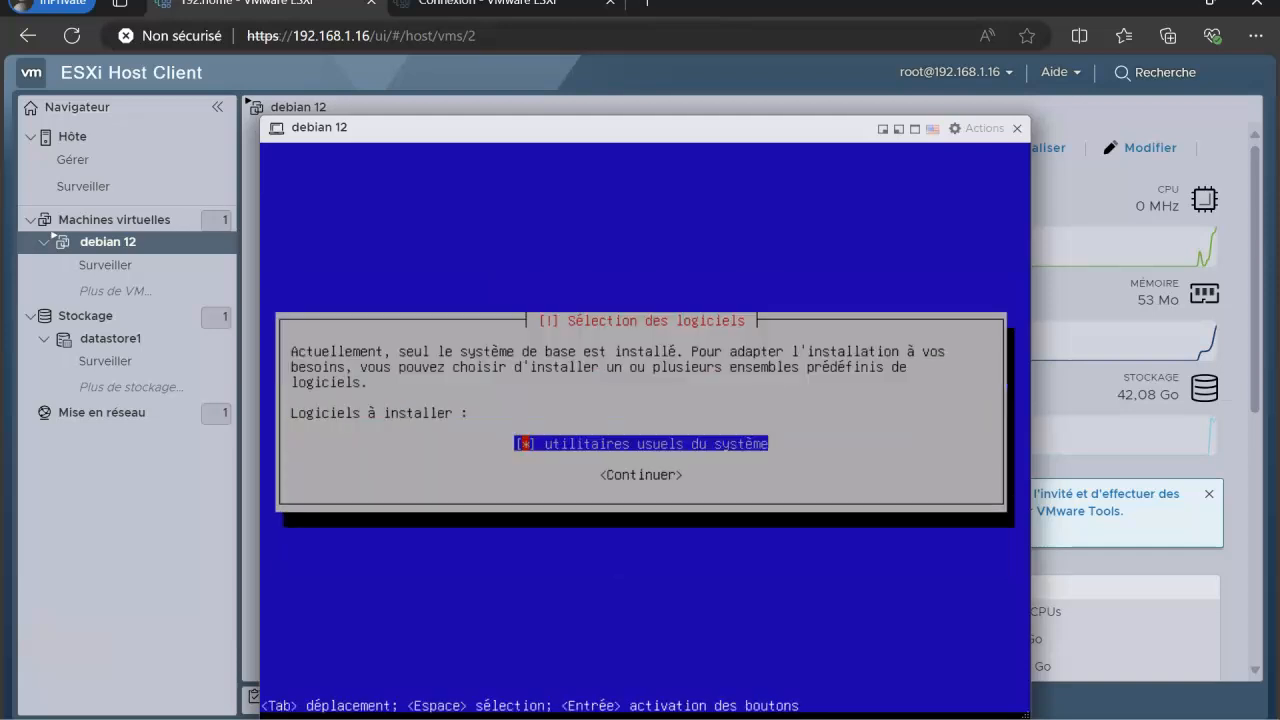
pyautogui.press('Return')
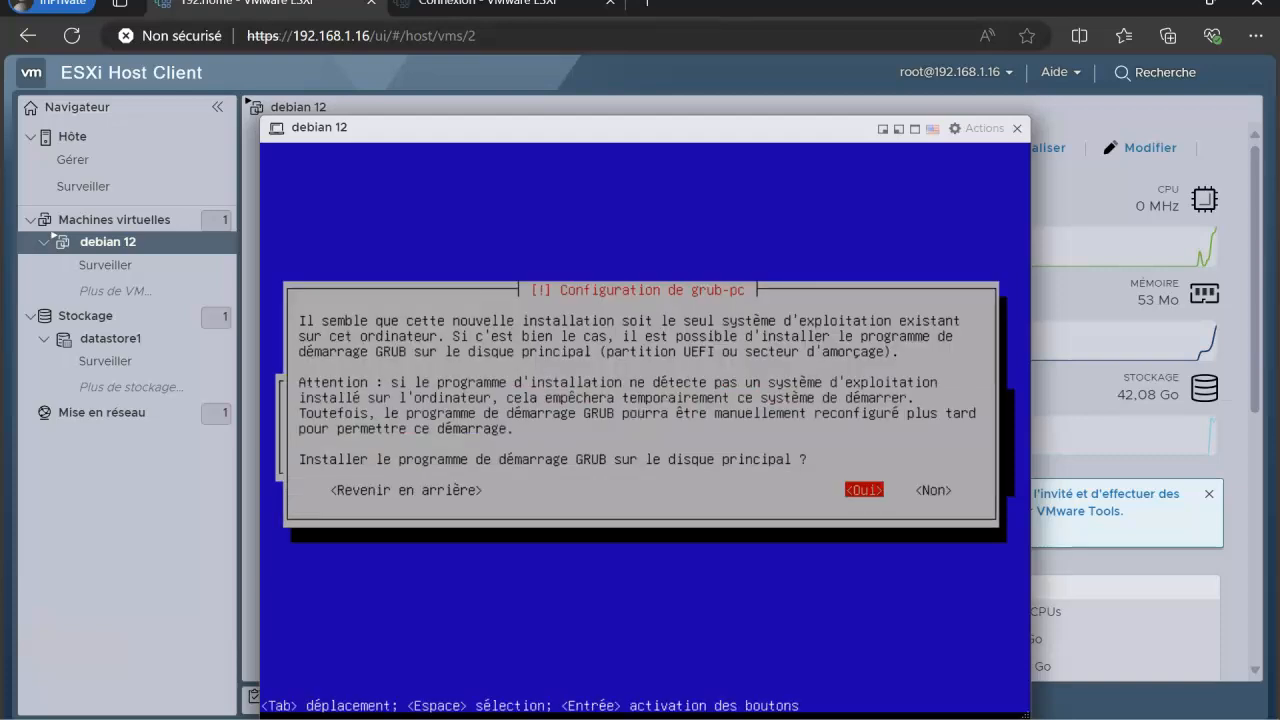
# Step: Install the GRUB boot loader on the primary disk, and finish the installation by continuing to the reboot
pyautogui.press('Return')
pyautogui.press('Down')
pyautogui.press('Return')
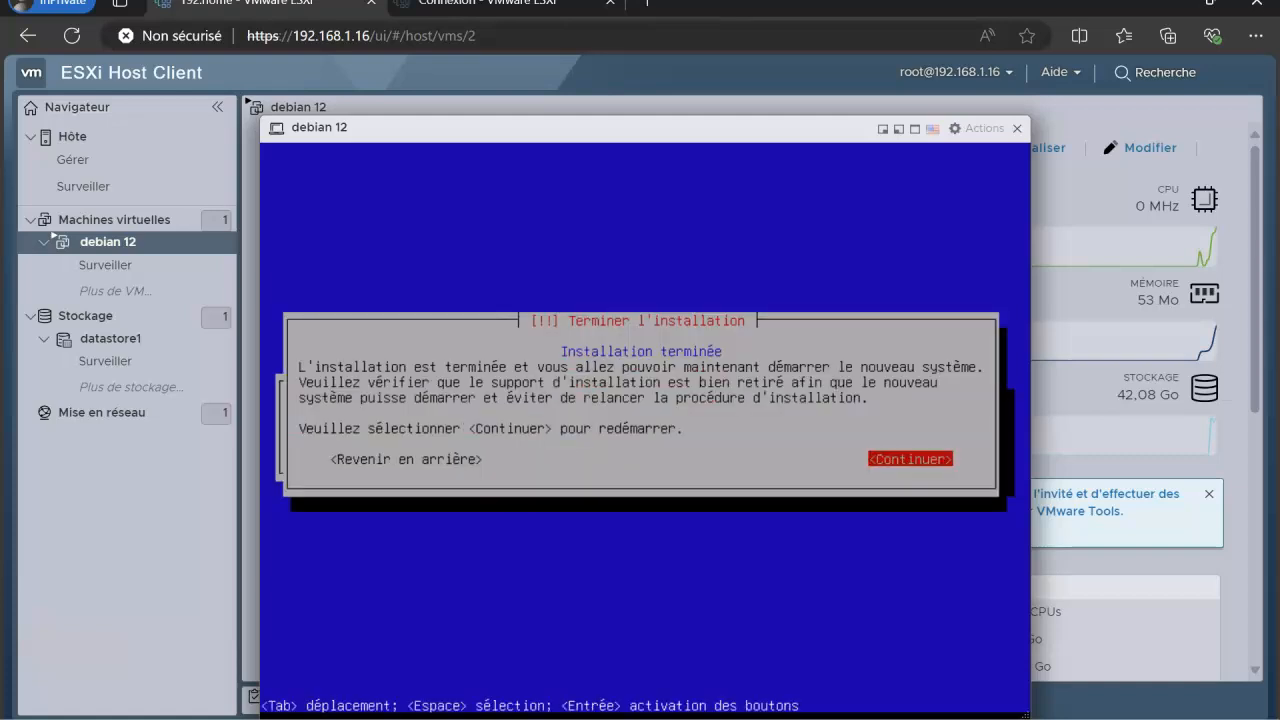
pyautogui.press('Return')
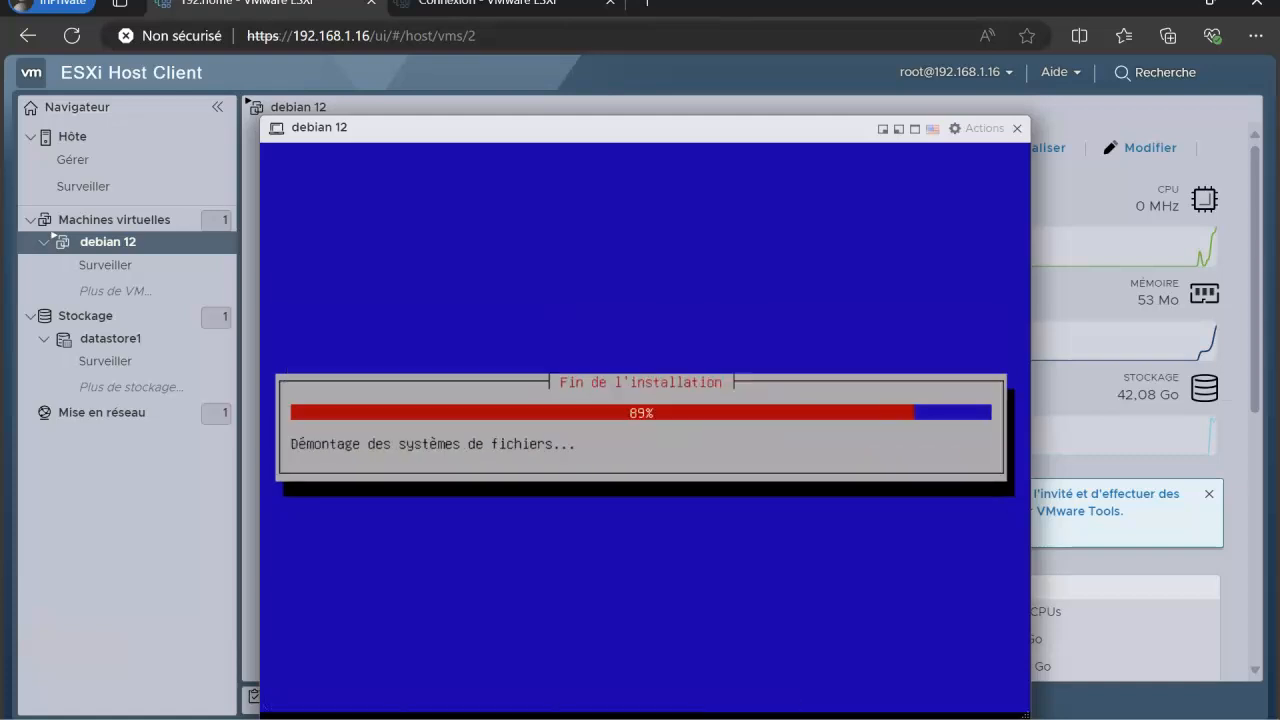